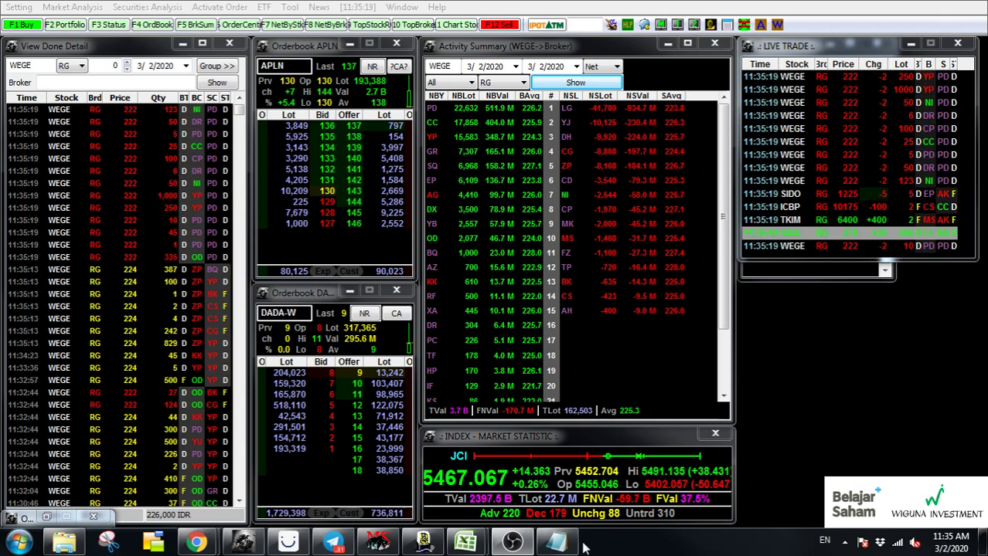
- Switch to the Book1 workbook in Excel and examine the share counts and percentages in the before R1 and After RI tables
mouse_move(479, 547)
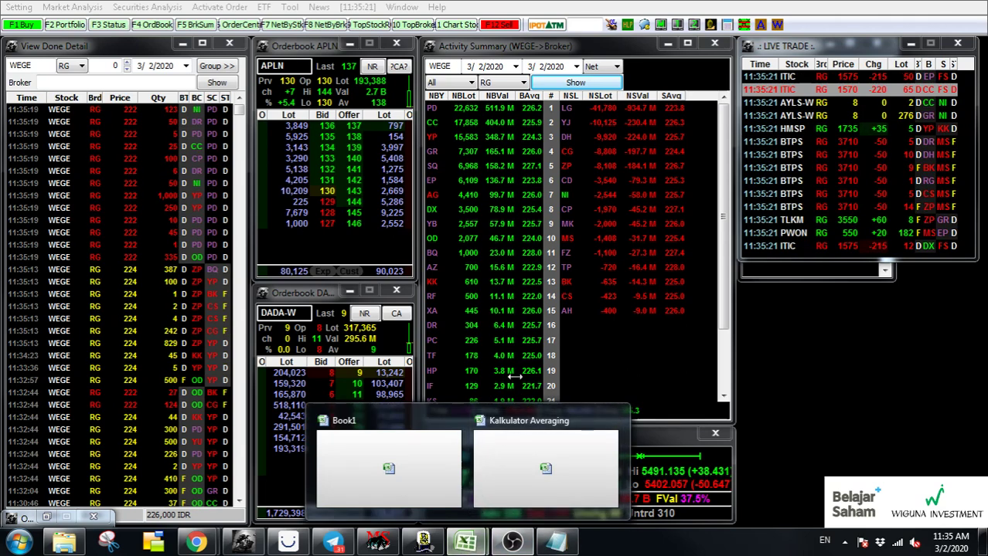
click(401, 477)
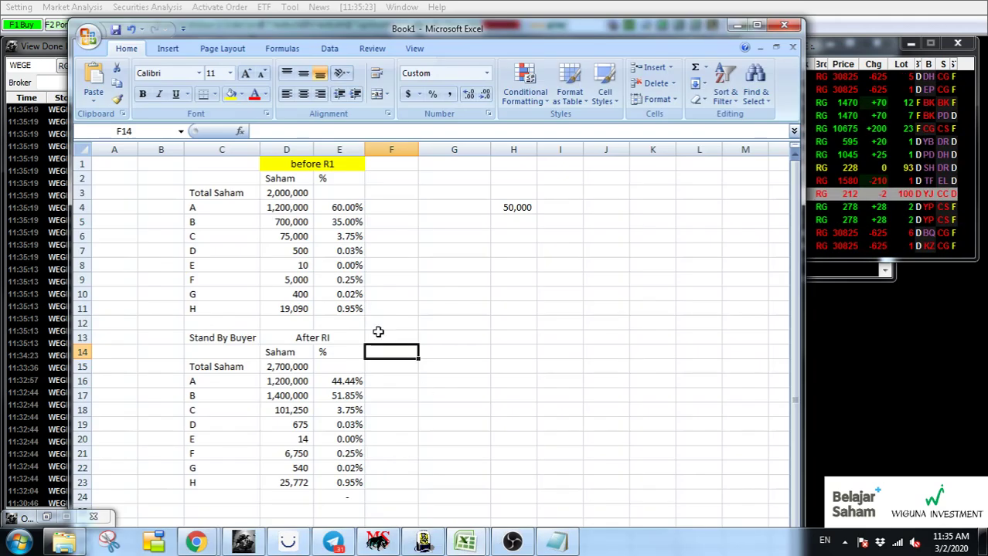
click(348, 351)
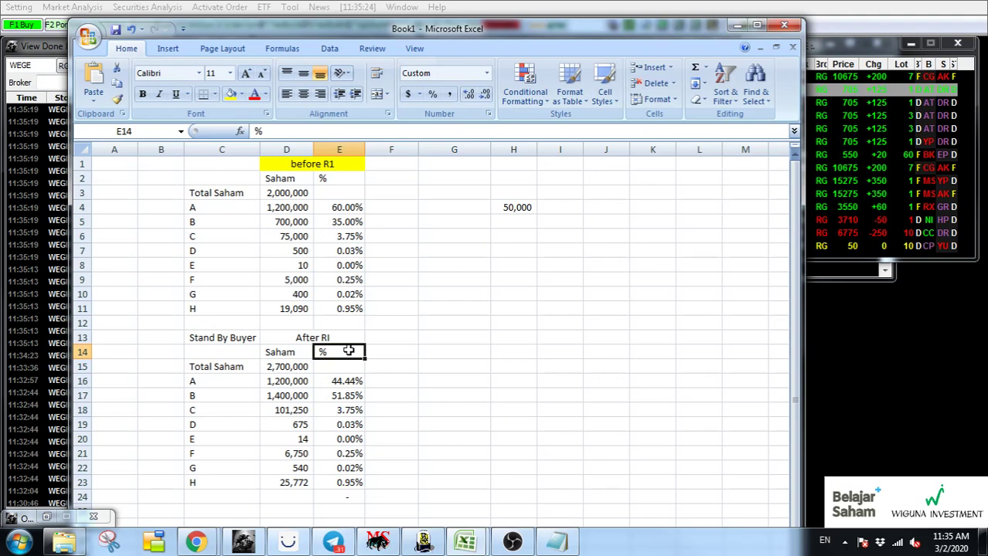
click(232, 194)
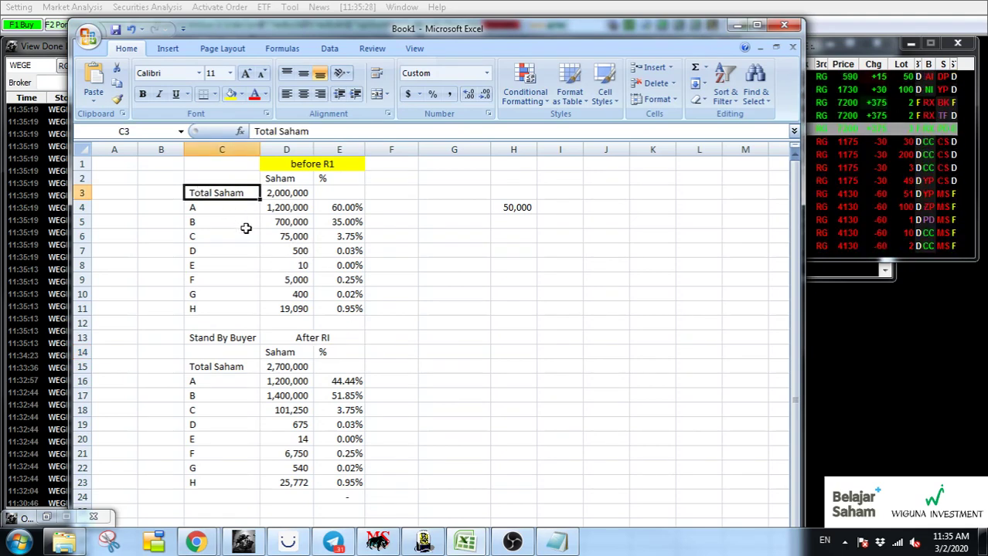
click(280, 193)
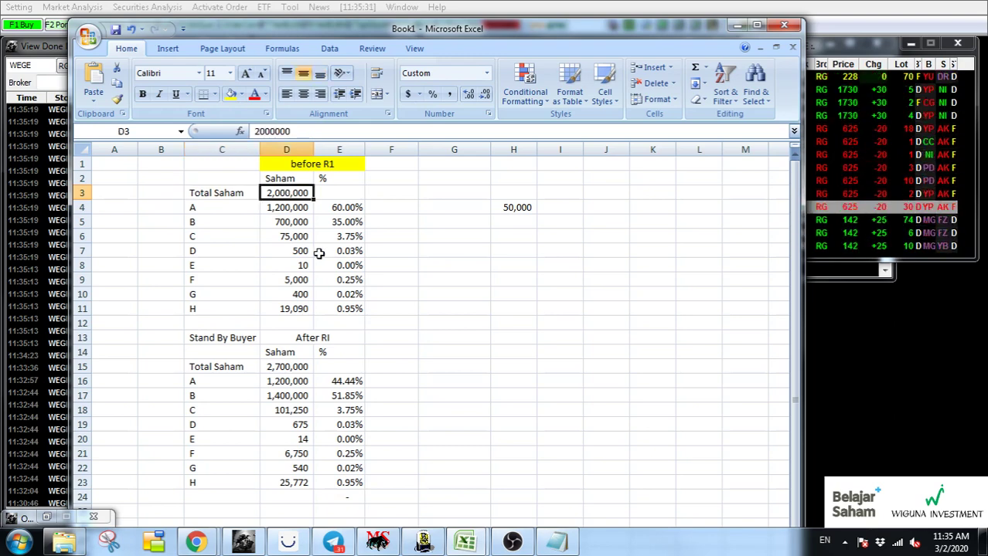
drag(179, 207, 259, 309)
click(357, 249)
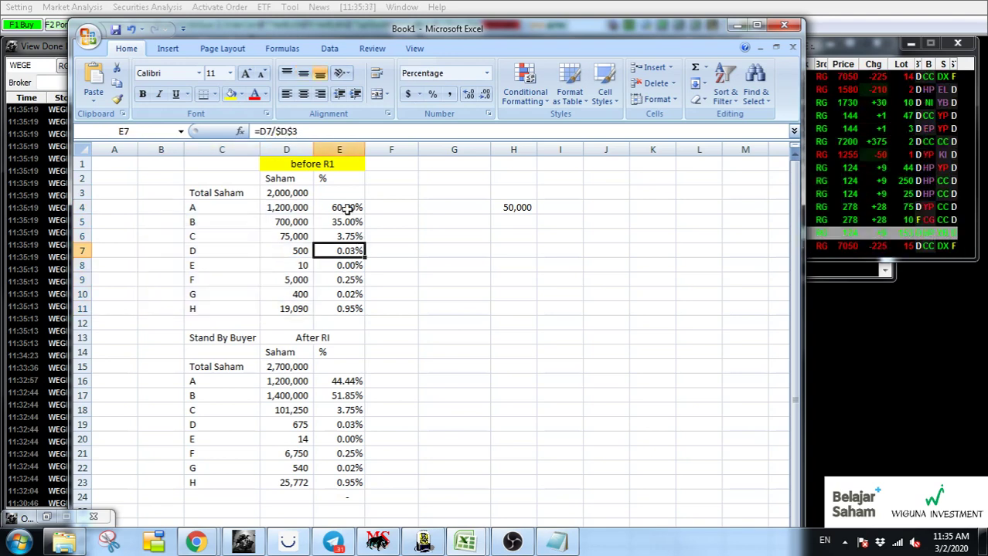
drag(348, 208, 349, 310)
click(382, 354)
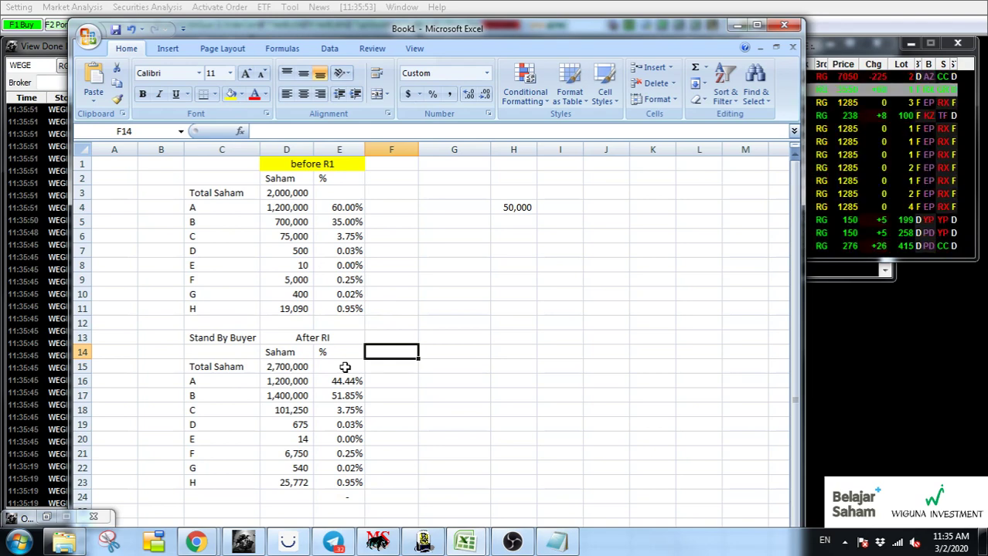
click(216, 383)
click(210, 411)
click(211, 424)
click(220, 484)
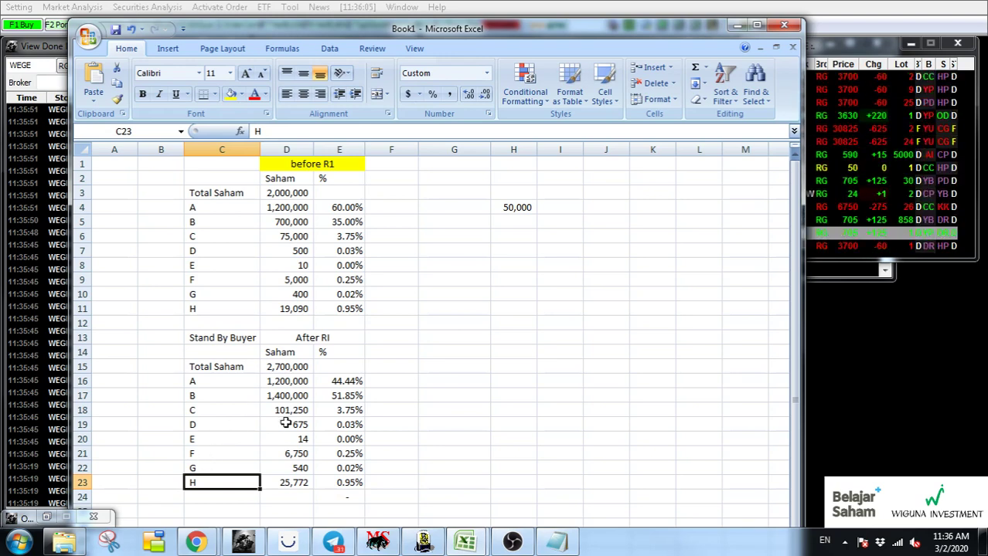
- Fill shareholder B's name and share count with yellow in both the After RI and before R1 tables
click(306, 394)
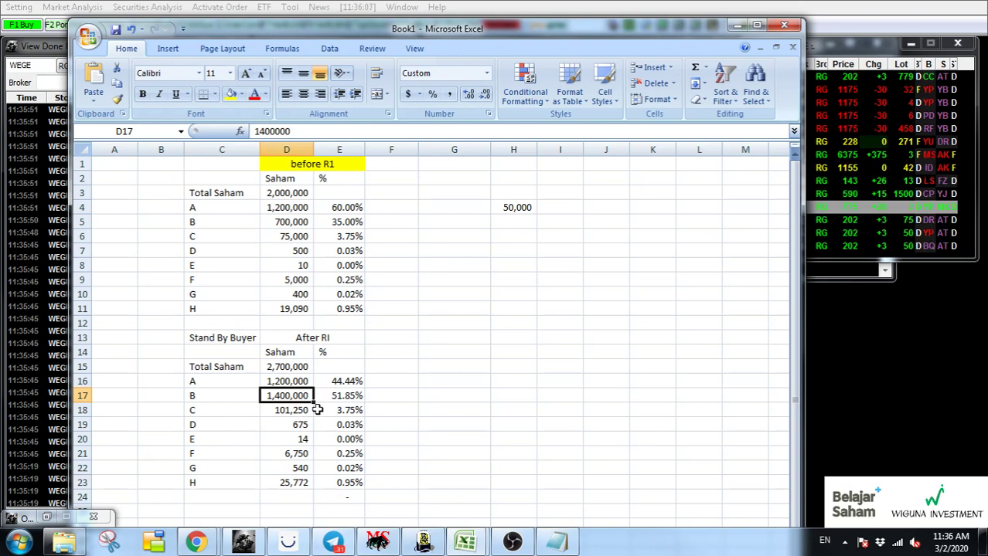
drag(220, 400, 271, 397)
click(230, 94)
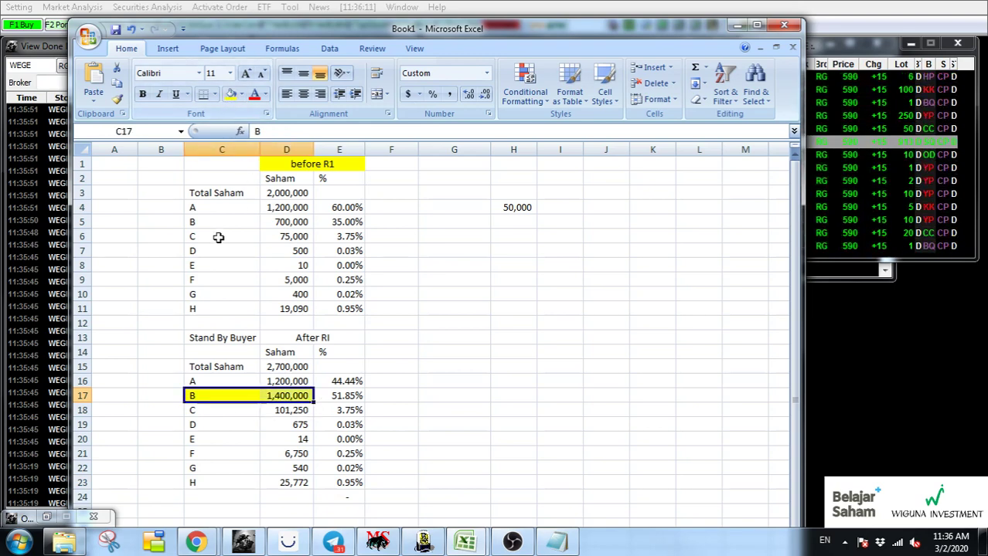
click(283, 396)
drag(209, 222, 270, 219)
click(230, 93)
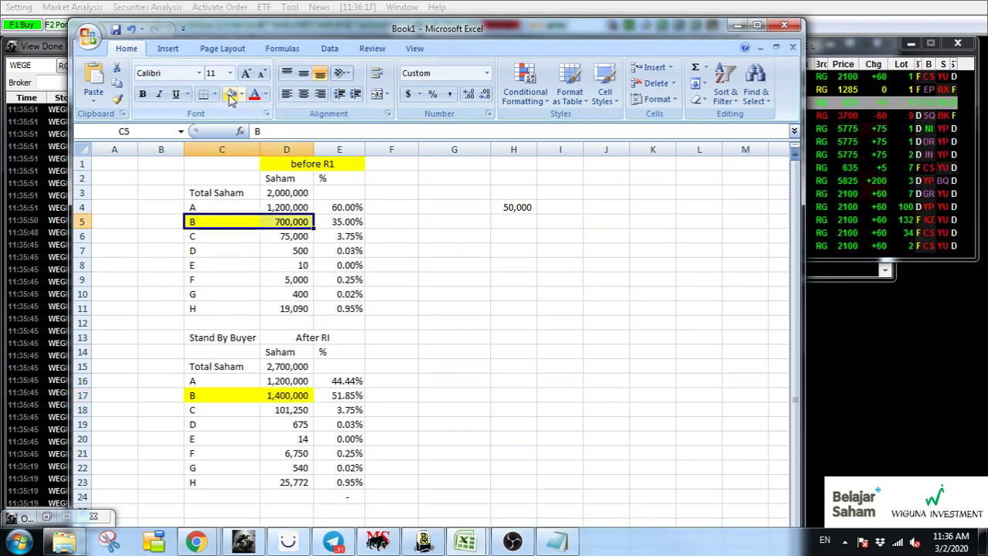
- Enter 700,000 in cell G10 and check shareholder B's percentage in the After RI table
click(479, 292)
text(700)
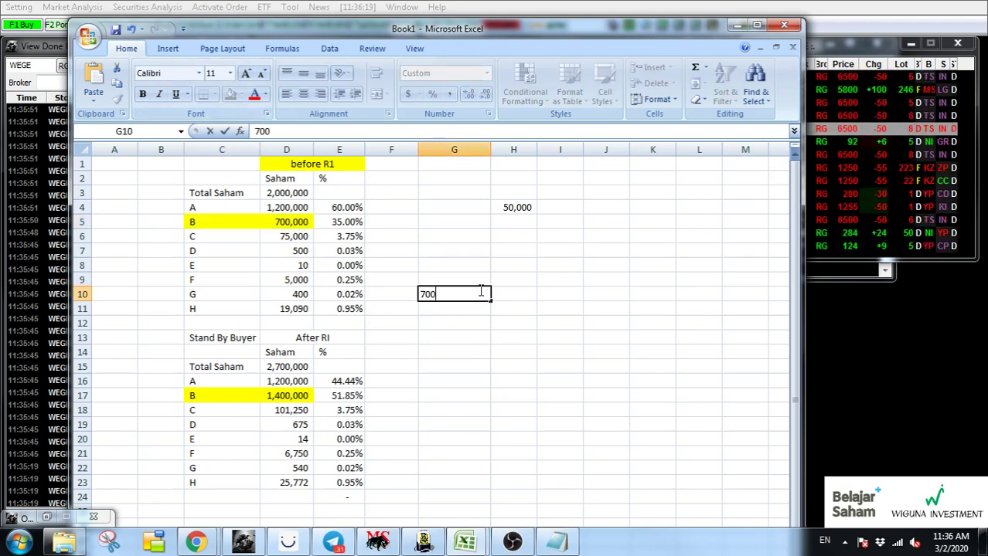
text(,0000)
key(Return)
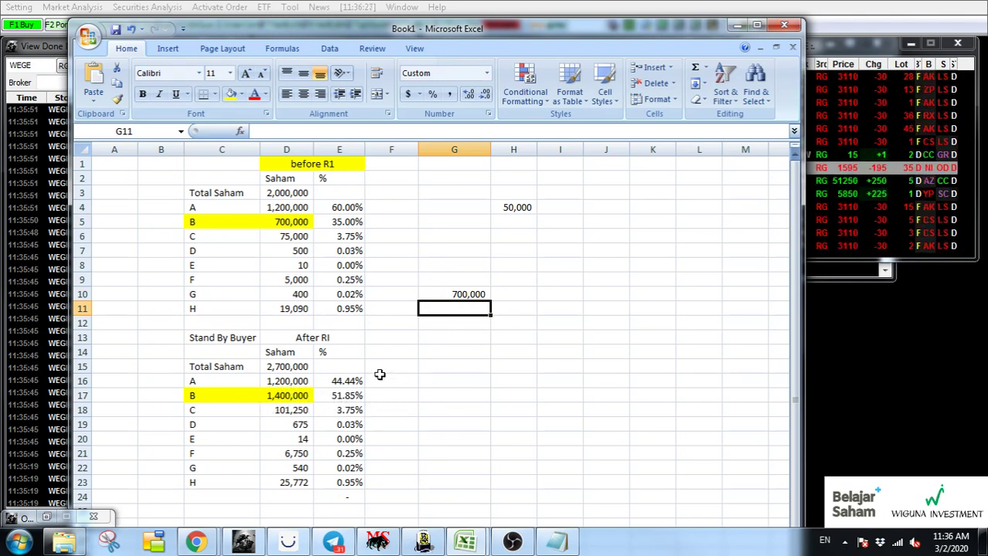
click(348, 397)
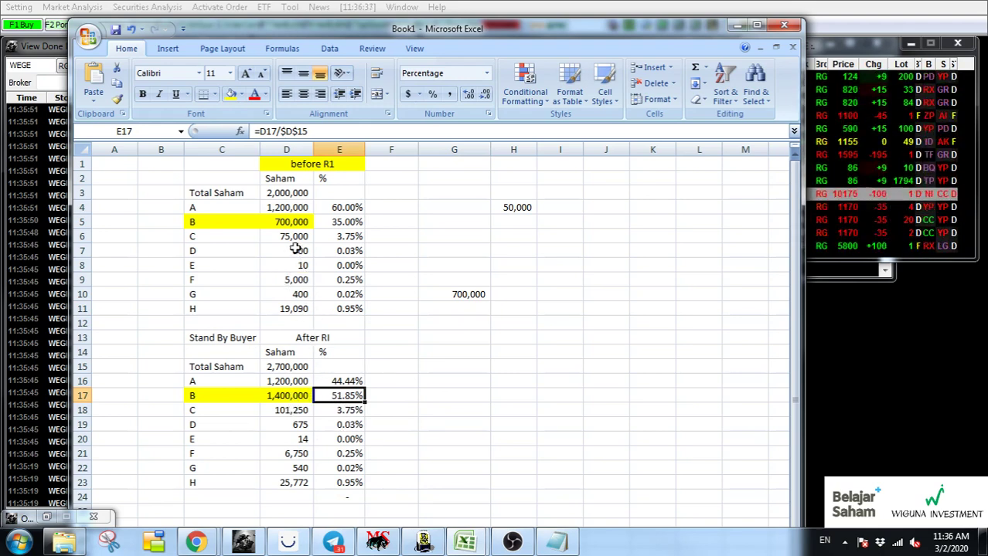
- Copy the before R1 share counts of shareholders C to H over their share counts in the After RI table
drag(294, 236, 299, 309)
key(ctrl+c)
click(285, 412)
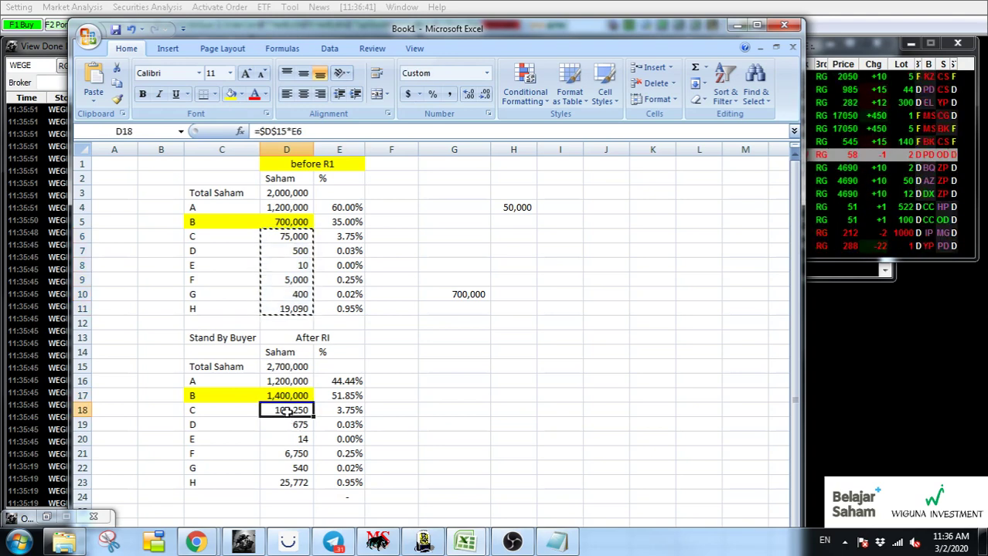
key(ctrl+v)
click(449, 438)
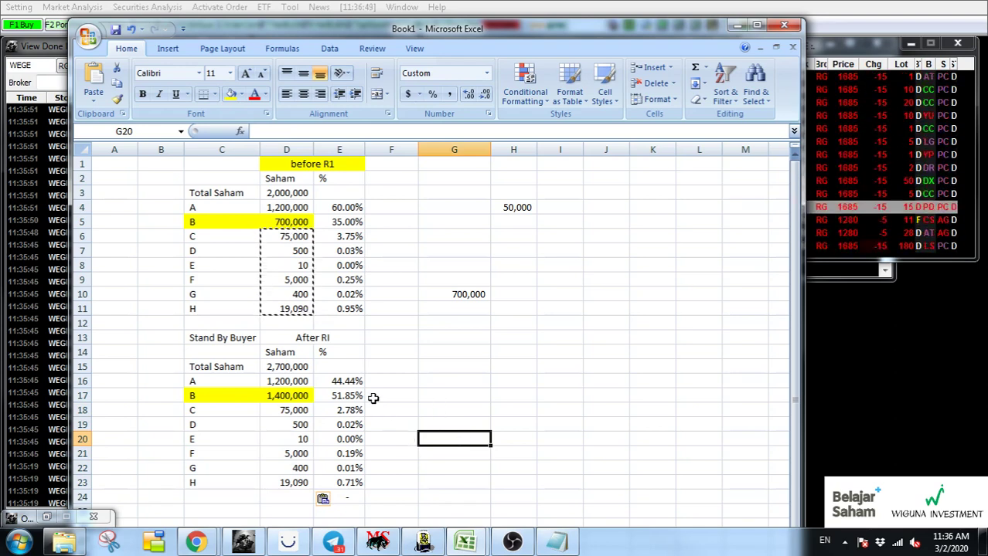
- Check shareholder A's percentage and shareholder B's share count in the After RI table
drag(257, 381, 349, 381)
click(354, 383)
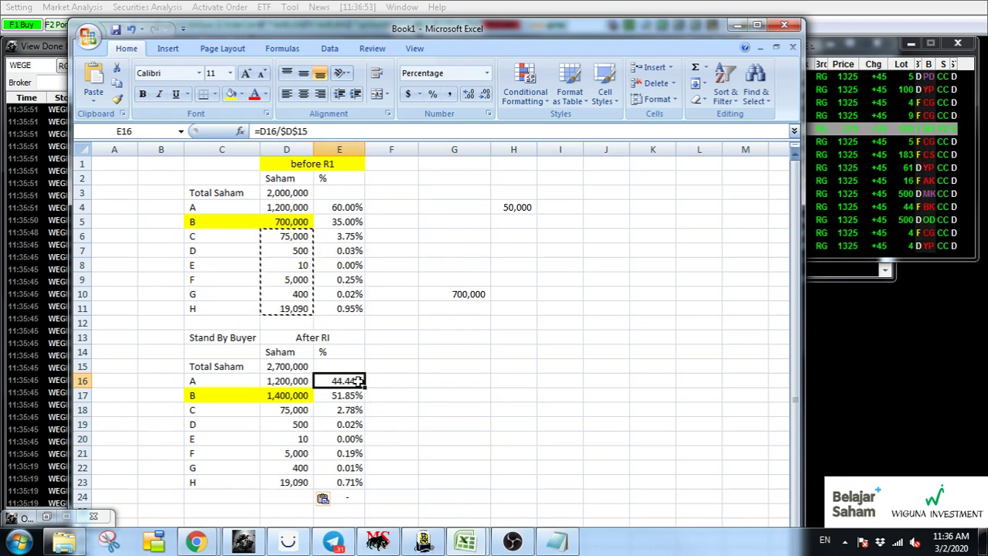
click(310, 395)
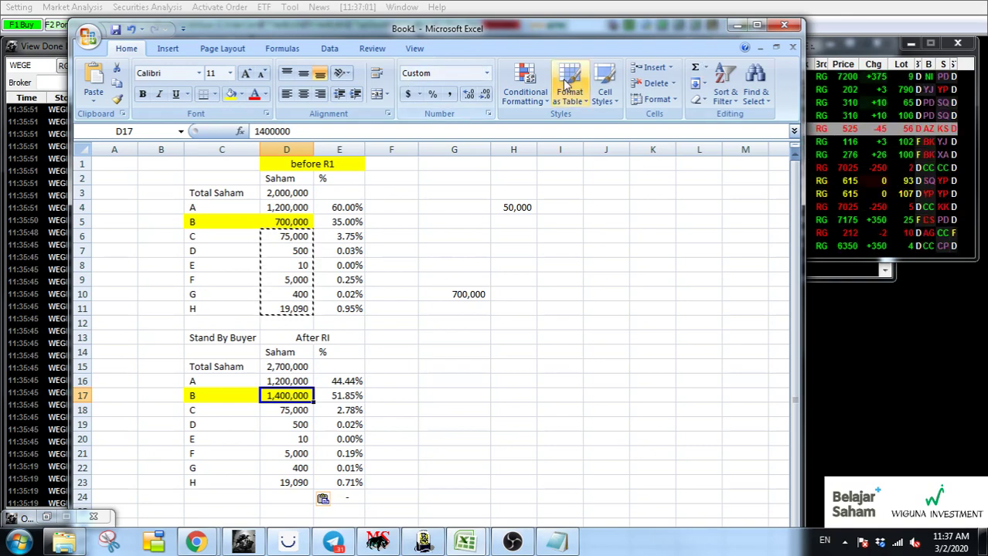
- Minimize the workbook, switch to the Agung Podomoro Land prospectus PDF in Chrome and find the paragraph with the rights offering terms
click(737, 25)
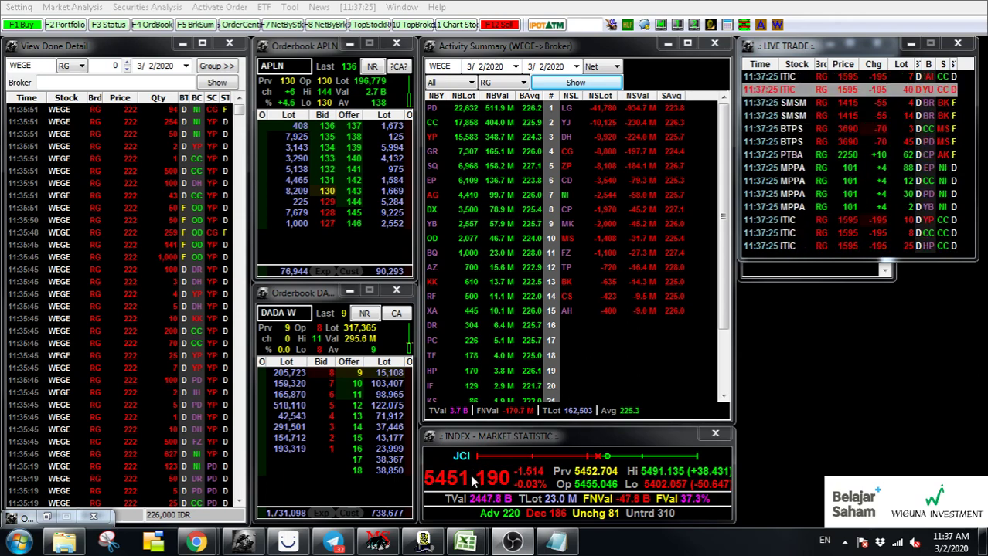
mouse_move(200, 539)
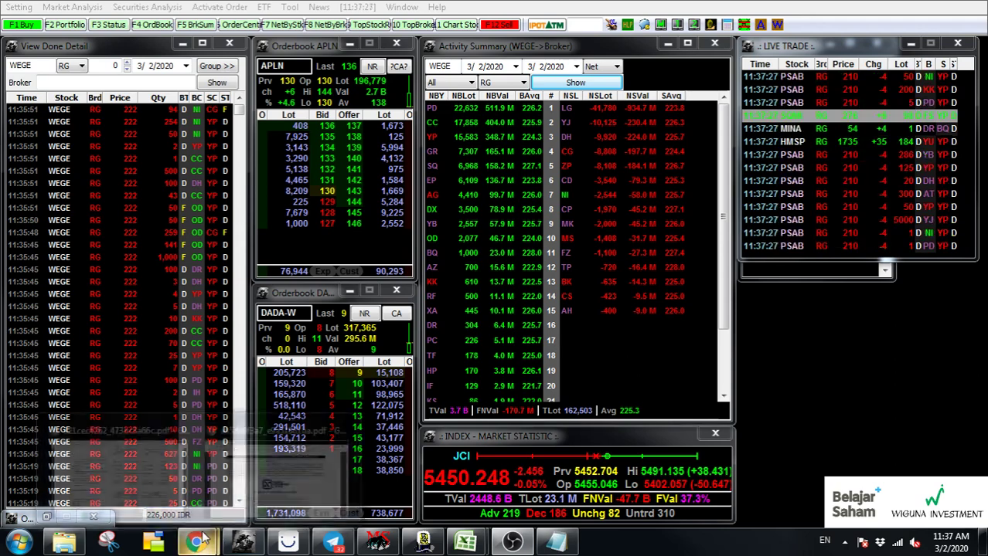
click(283, 469)
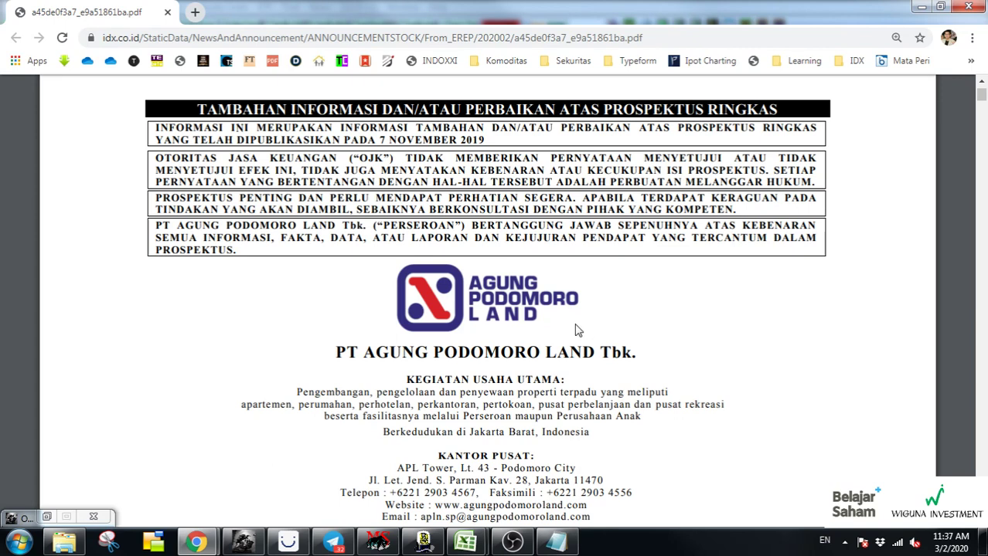
scroll(484, 301, up, 1)
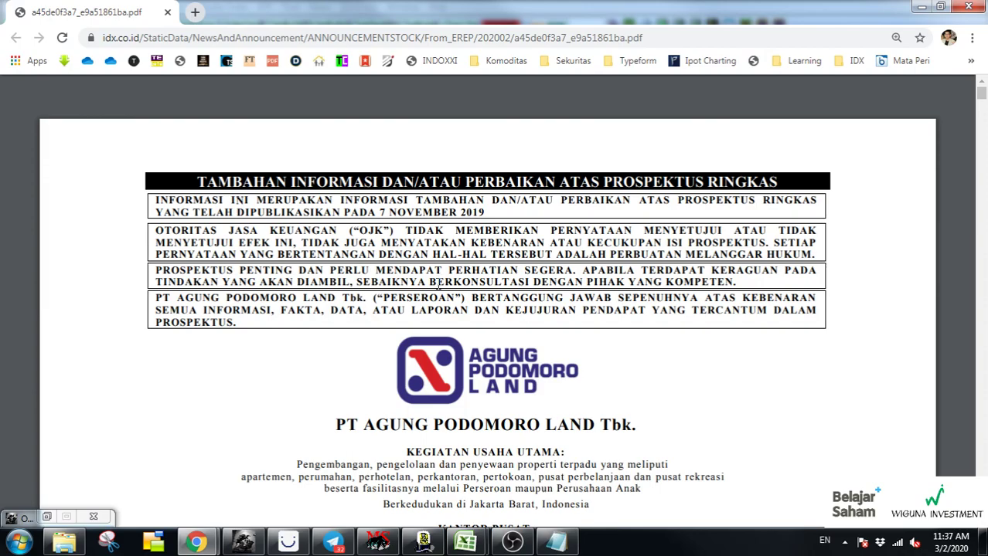
scroll(478, 302, down, 11)
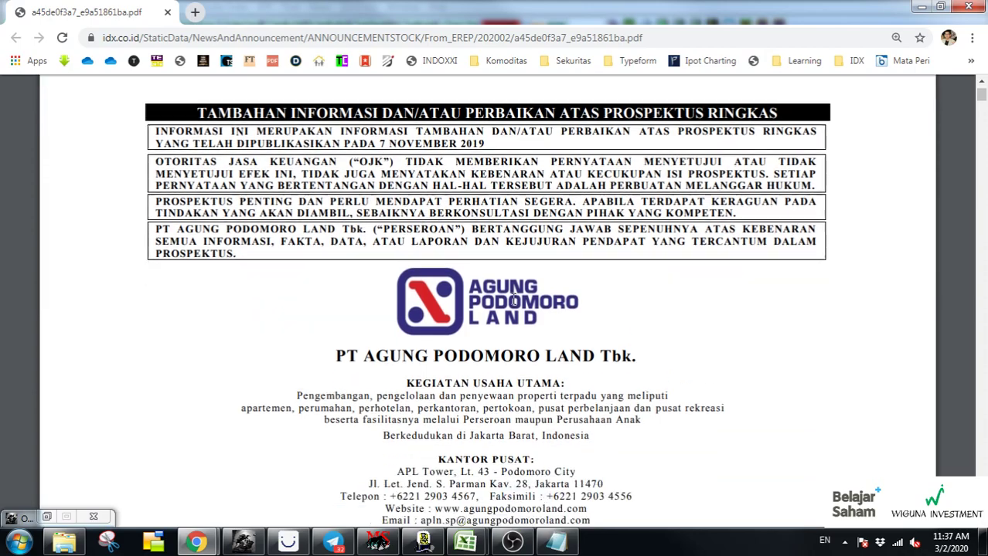
scroll(512, 299, up, 3)
scroll(512, 300, up, 2)
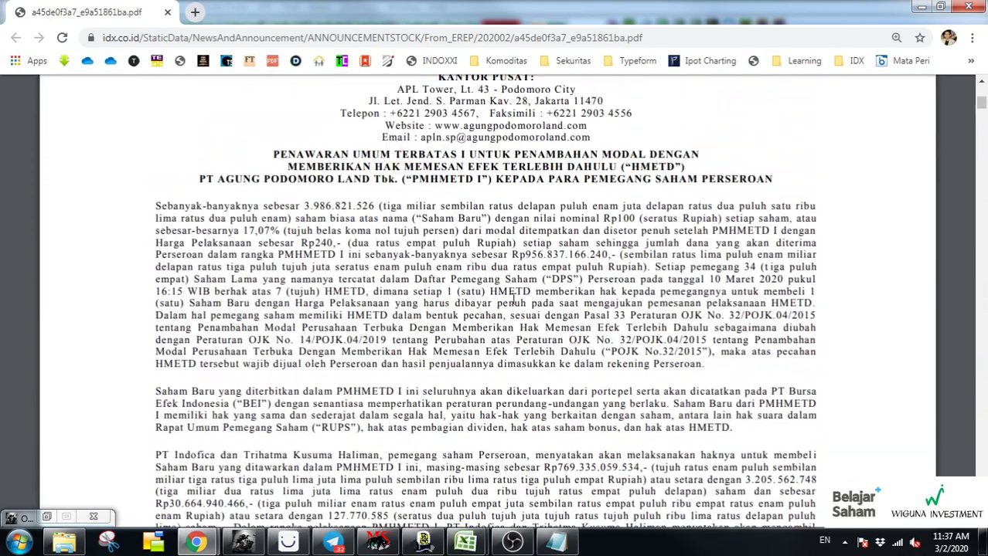
ctrl+scroll(504, 311, up, 2)
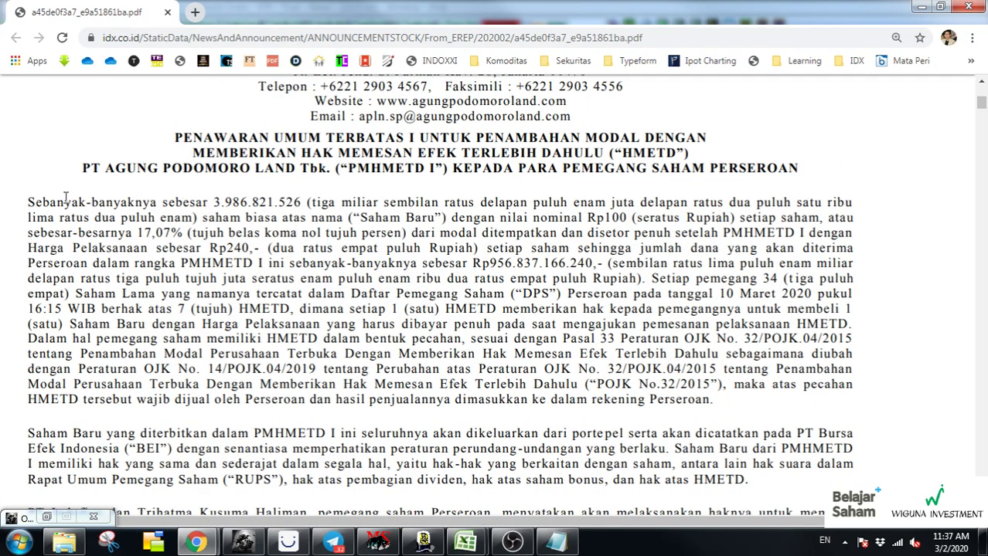
- Select in turn the number of new shares, the nominal value and the exercise price in the rights offering paragraph
drag(32, 203, 321, 201)
drag(211, 203, 306, 202)
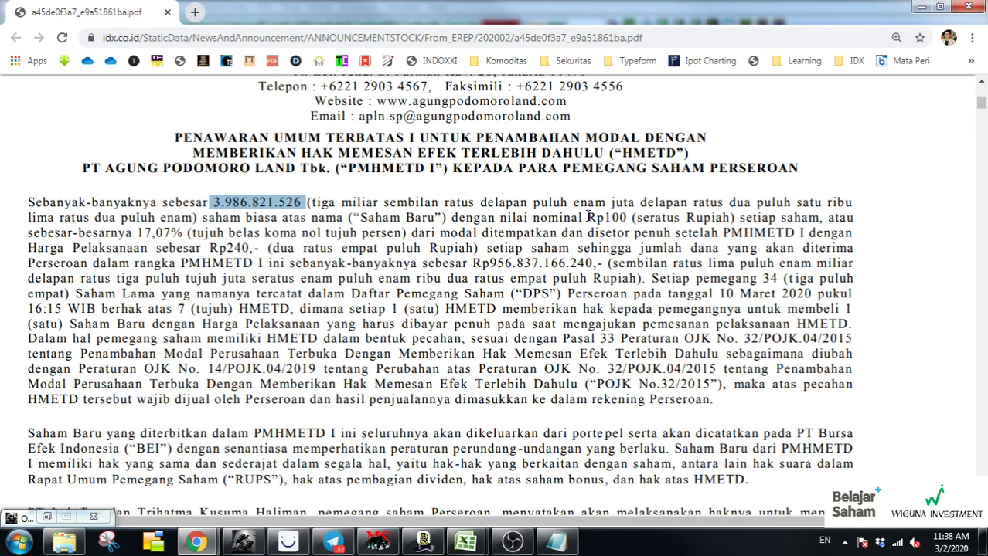
drag(586, 217, 641, 218)
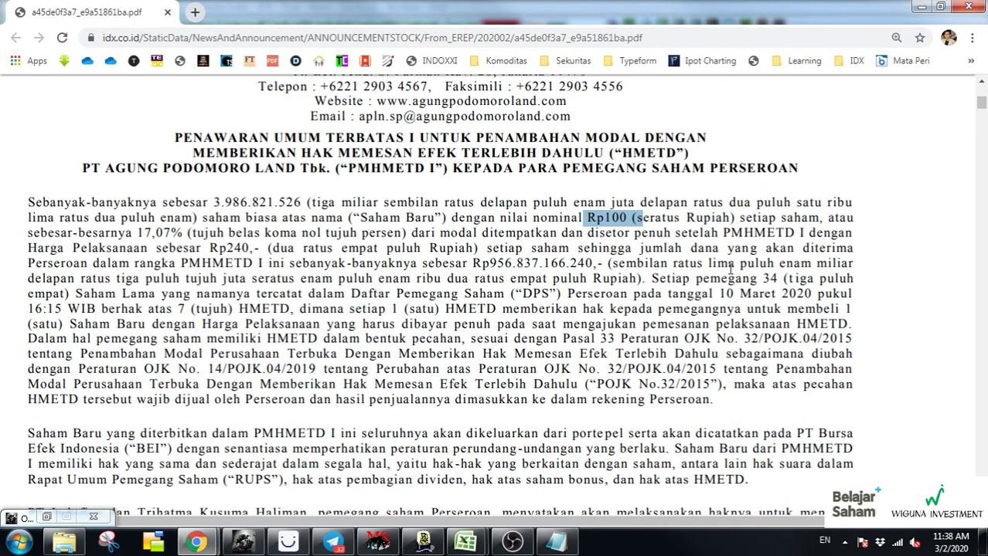
drag(207, 249, 251, 251)
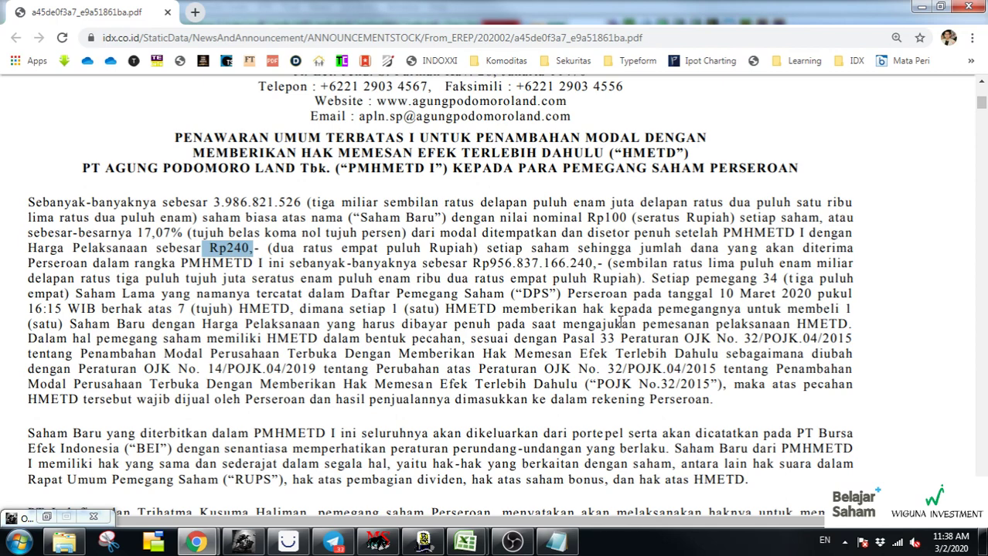
- Examine the cum-right, ex-right, distribution, trading and exercise period entries in the JADWAL schedule
scroll(620, 323, up, 5)
scroll(541, 293, down, 10)
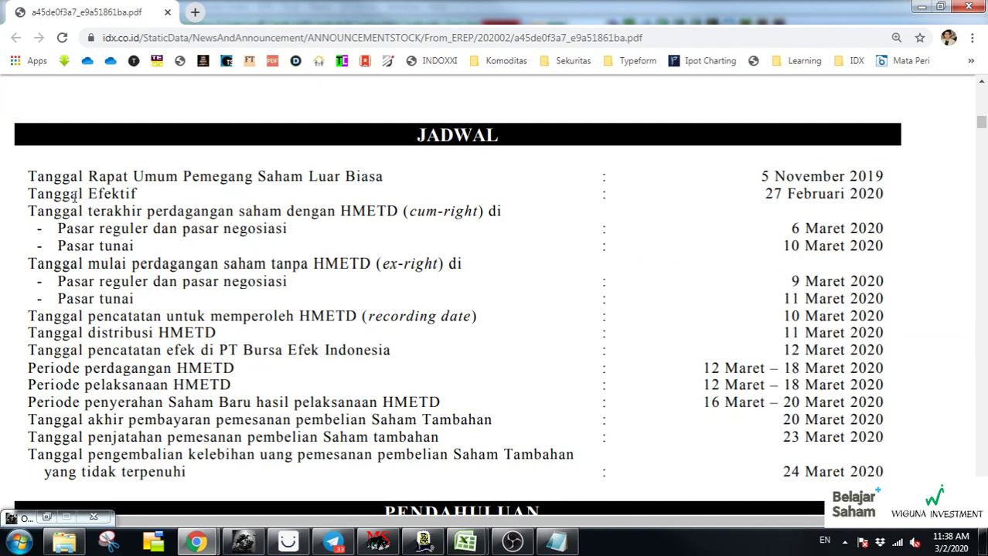
drag(74, 215, 182, 263)
drag(87, 332, 282, 350)
drag(118, 371, 287, 398)
- Return to the offering paragraph and select the sentence stating how many HMETD rights existing shareholders receive for their old shares
scroll(452, 384, up, 10)
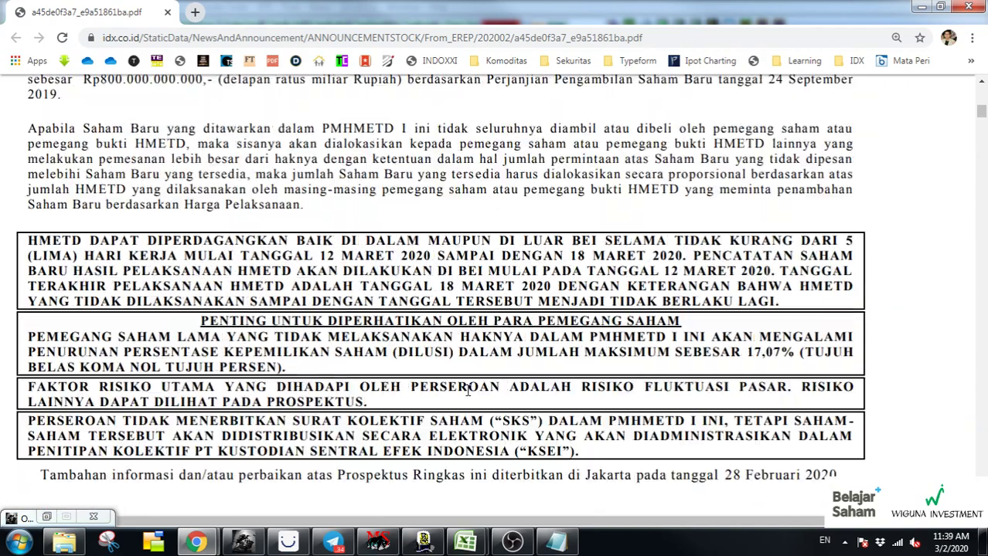
scroll(491, 396, up, 5)
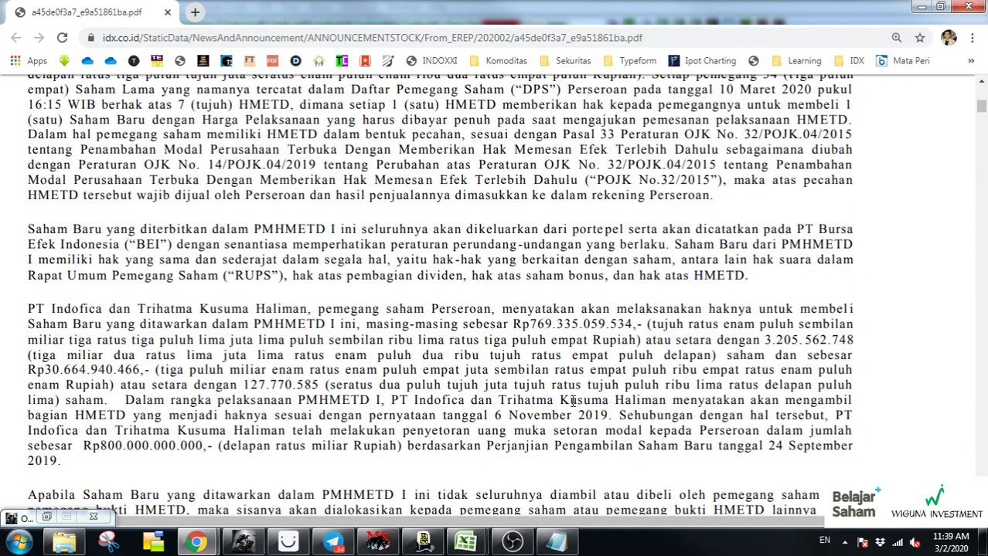
scroll(572, 409, up, 1)
scroll(573, 401, up, 2)
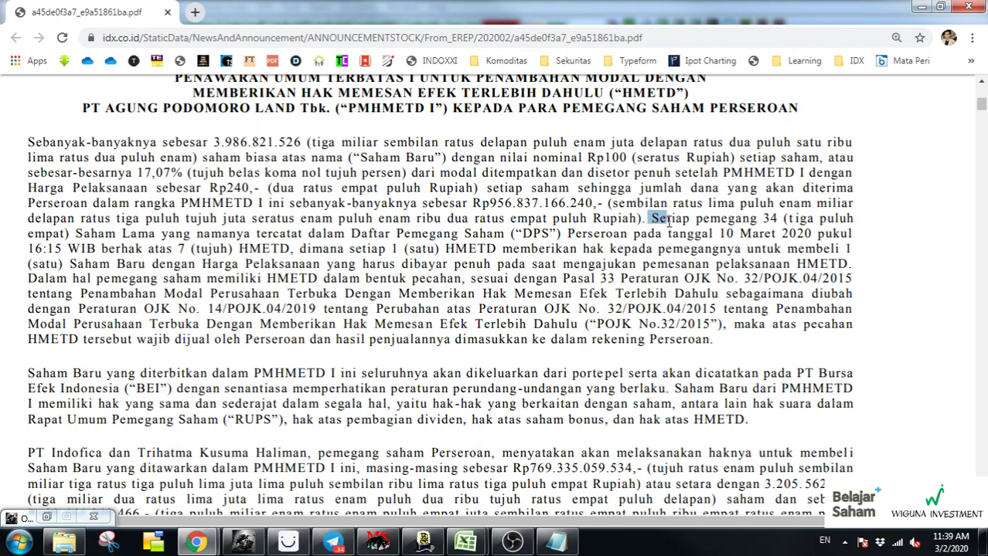
drag(652, 218, 438, 249)
drag(347, 268, 301, 250)
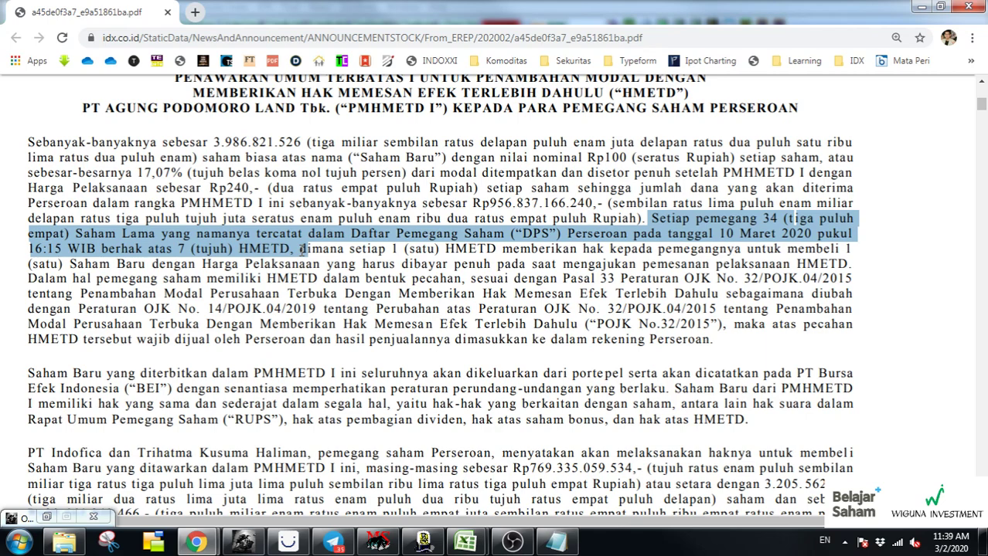
- Find the paragraph on existing shareholders committing to exercise their rights and select the shareholders' names, then the passage on their HMETD commitment
scroll(302, 249, down, 1)
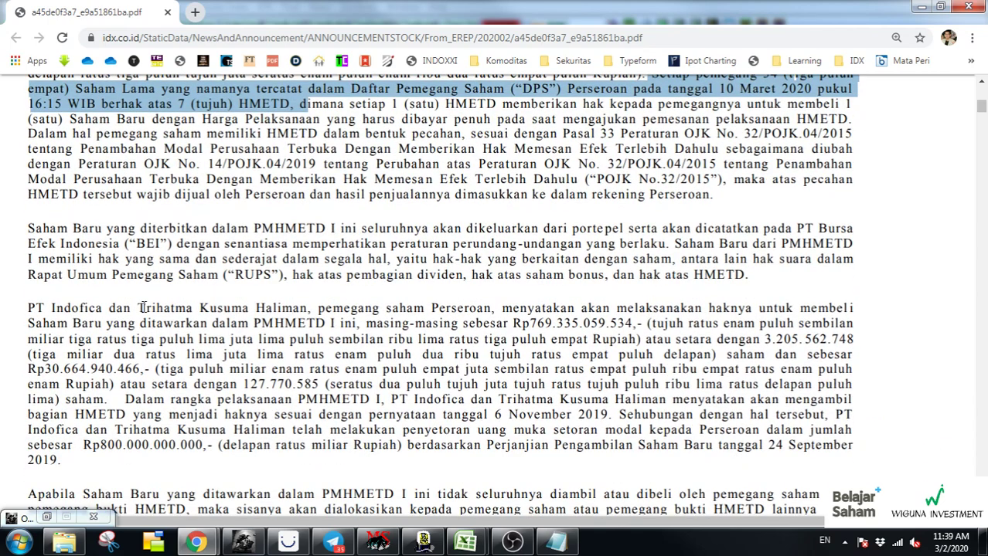
scroll(258, 383, down, 2)
scroll(242, 355, up, 1)
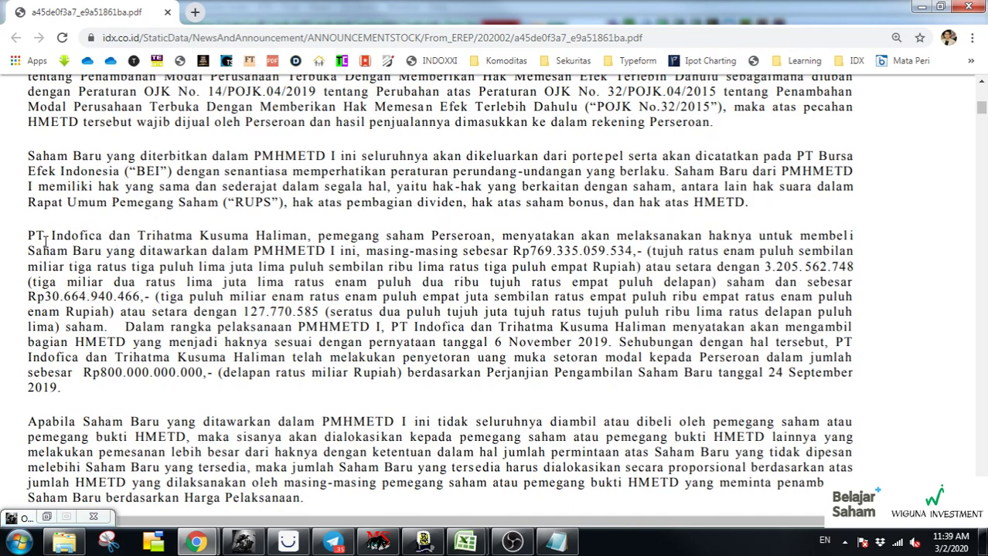
drag(46, 243, 401, 240)
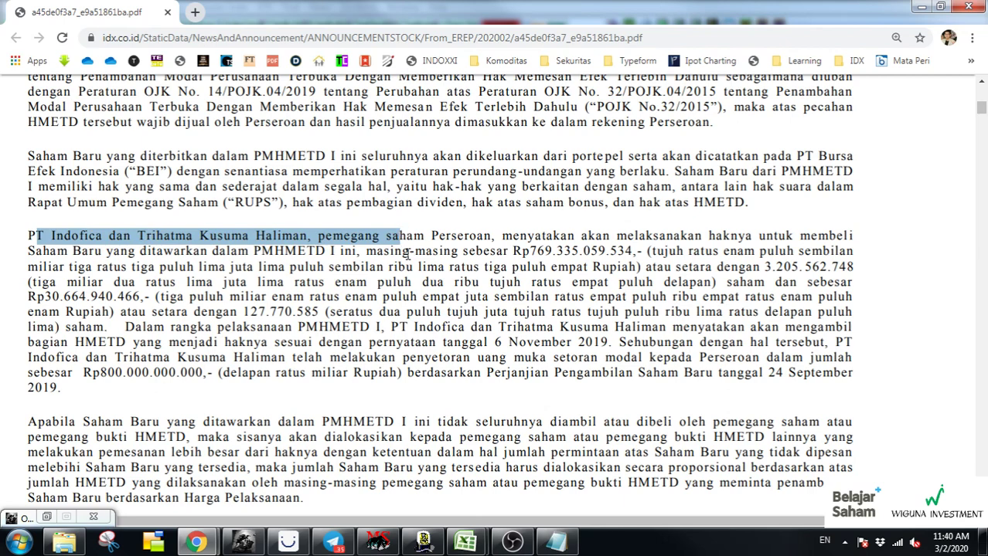
click(246, 240)
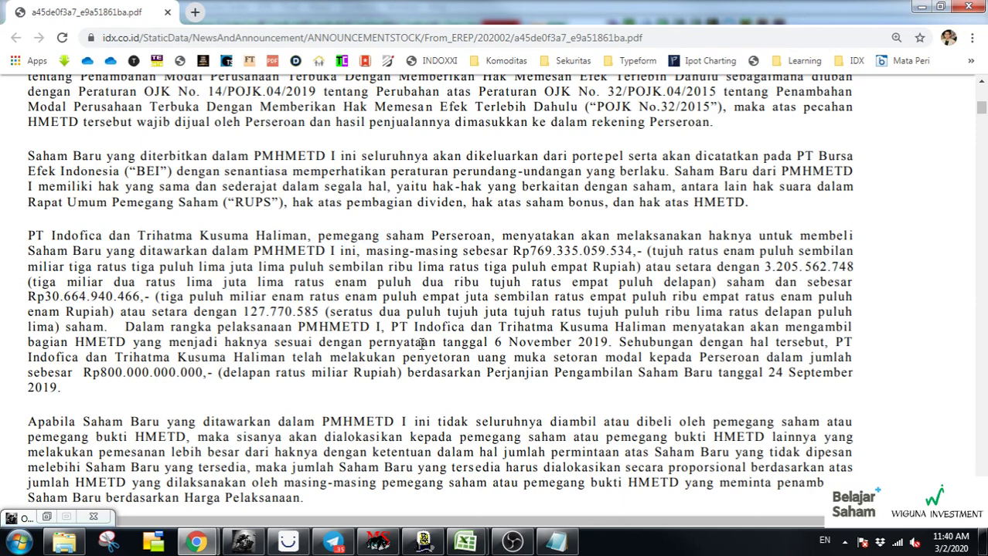
drag(128, 326, 625, 417)
click(625, 417)
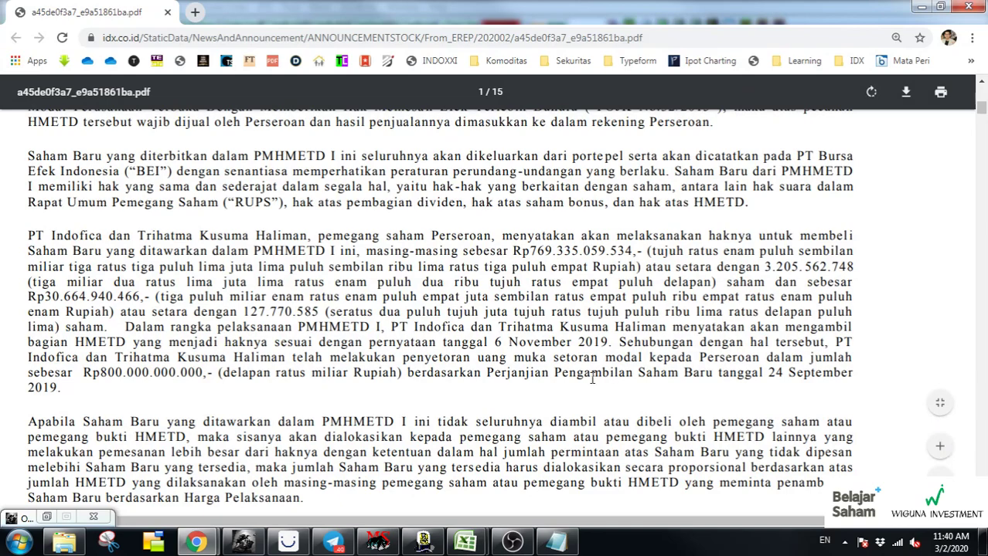
mouse_move(207, 543)
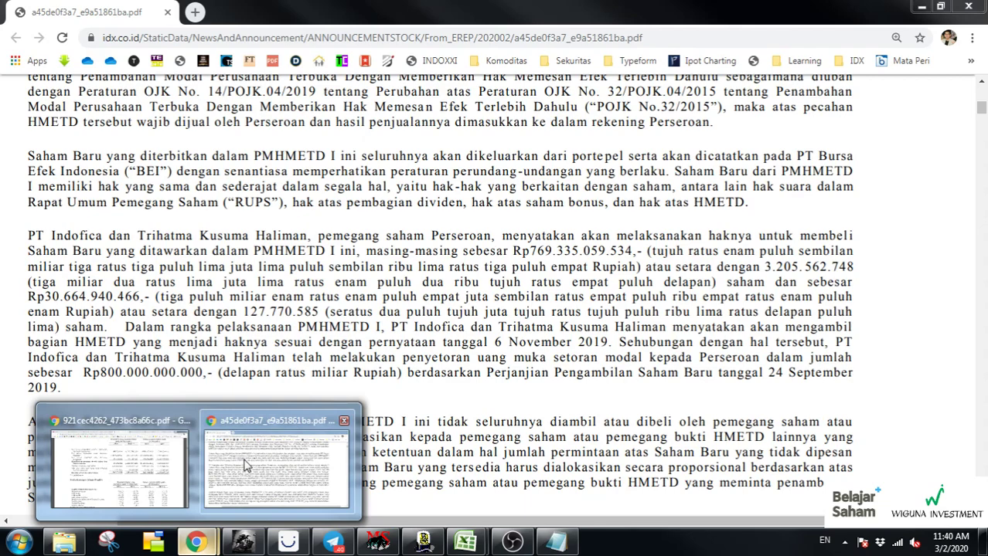
click(244, 463)
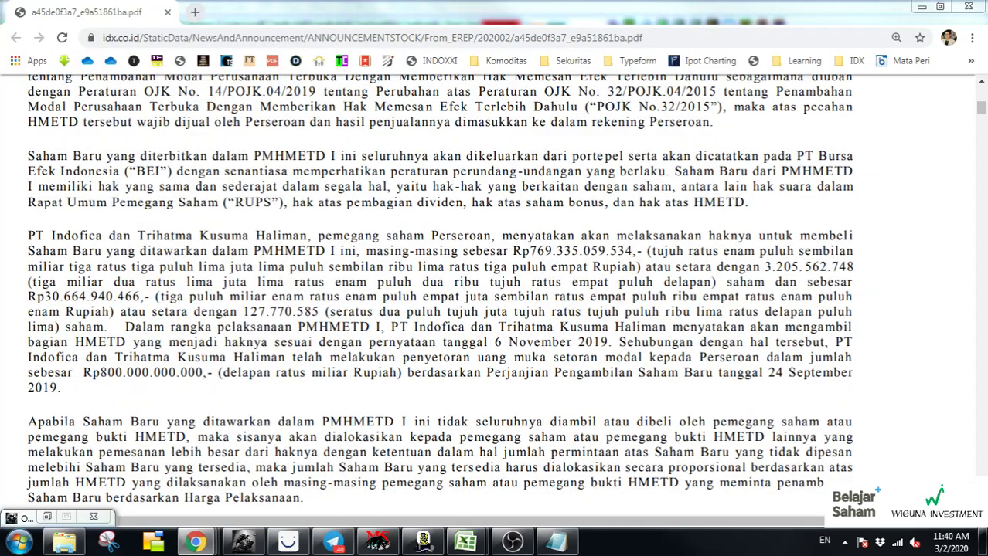
key(alt+Tab)
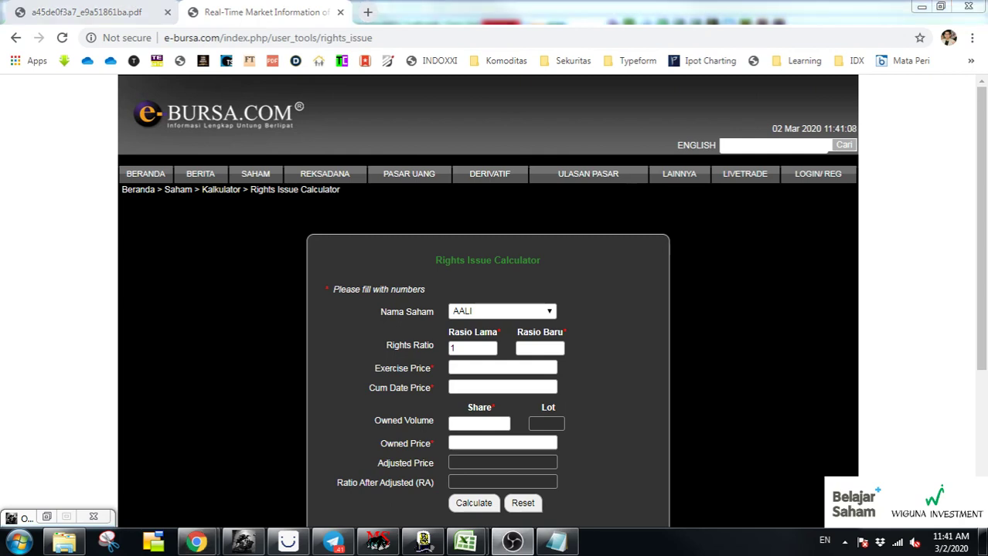
- Search Google for "kalkulator right issue" in a new tab, open the e-bursa.com Rights Issue result and close that tab again
click(370, 13)
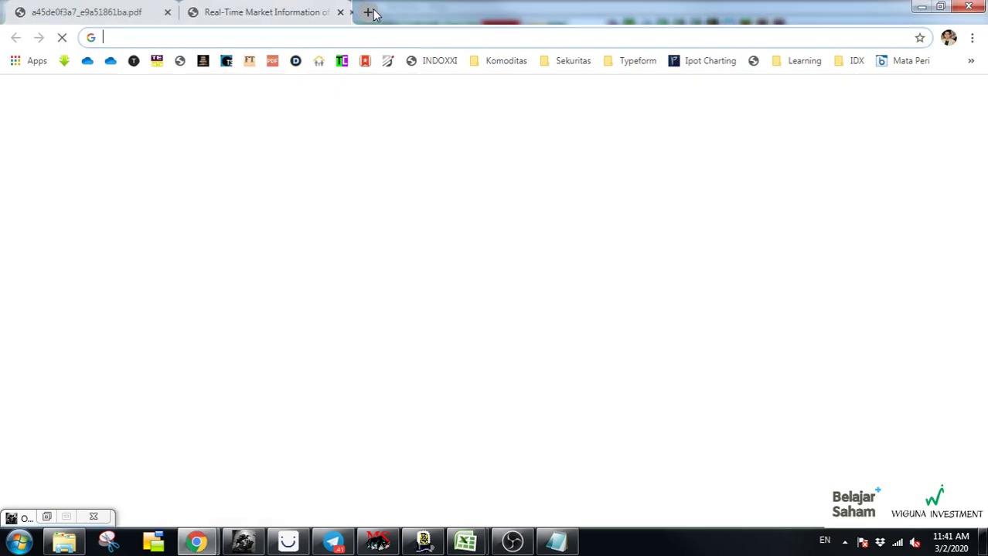
text(kalkulator r)
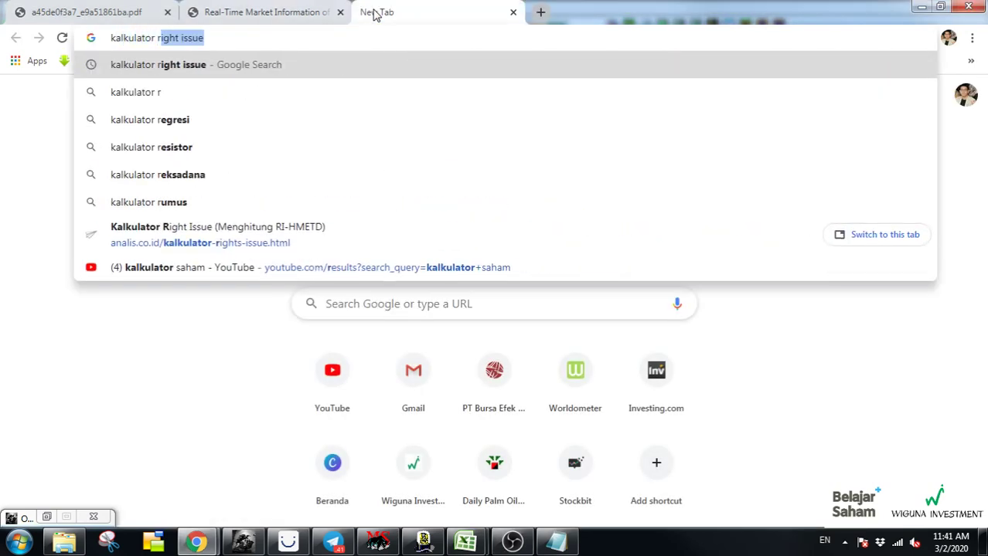
text(ight issue)
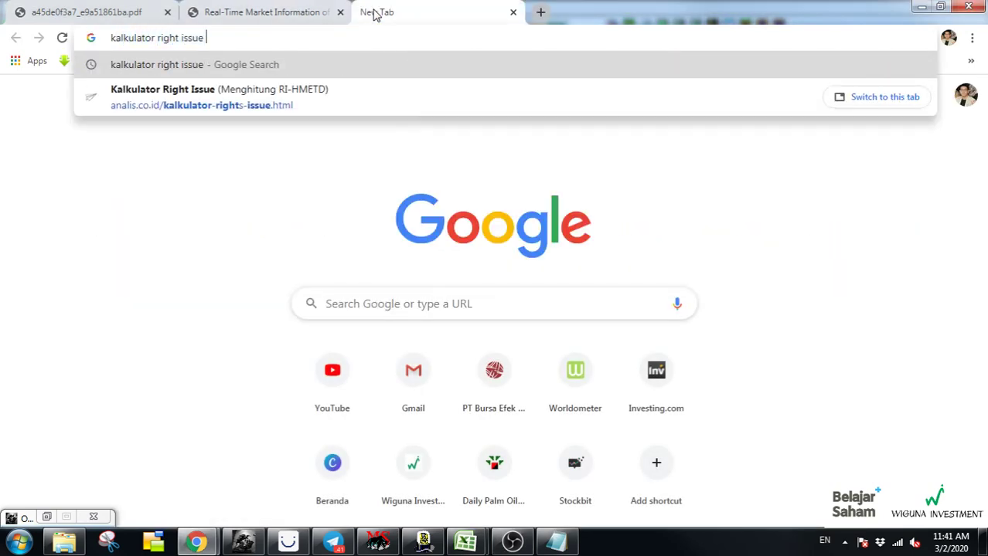
key(Return)
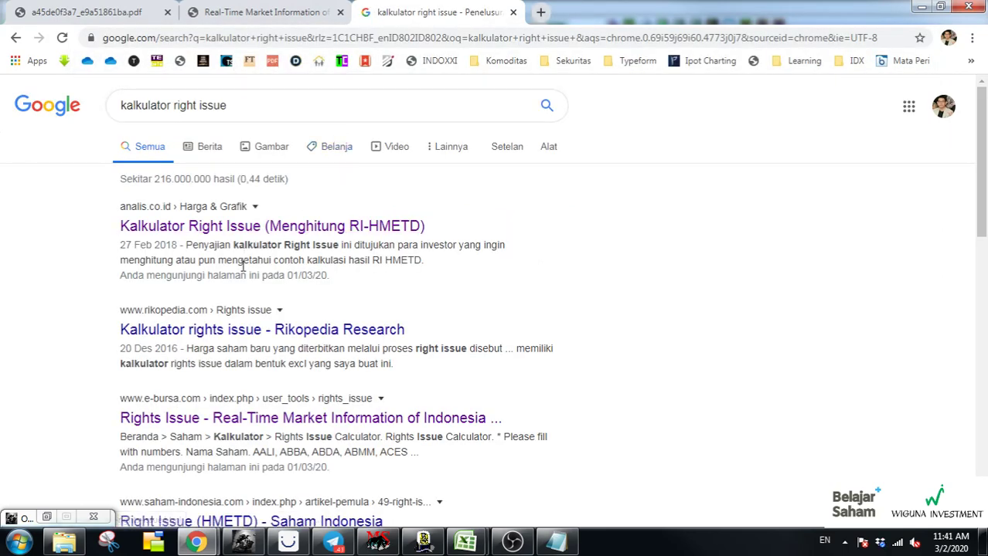
scroll(245, 348, down, 1)
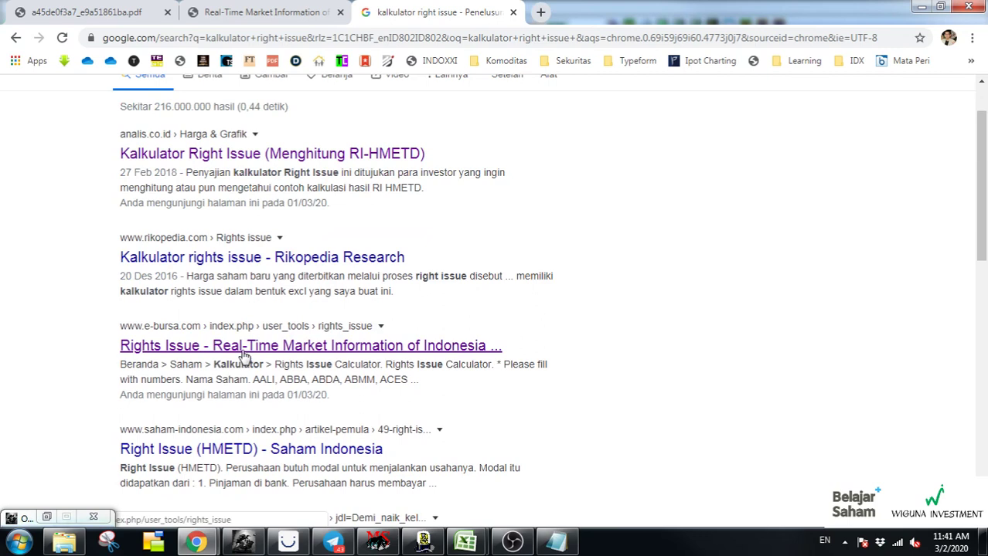
click(245, 356)
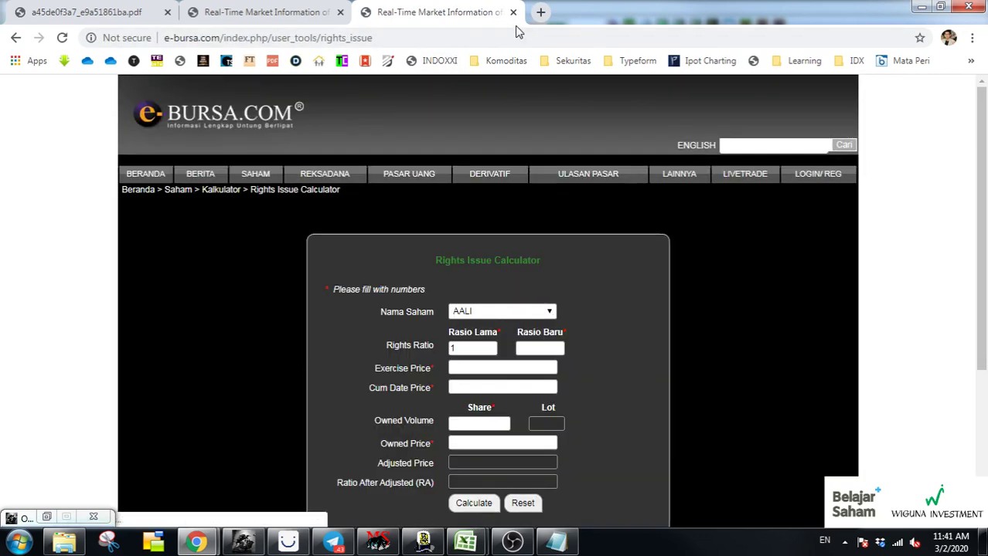
click(512, 13)
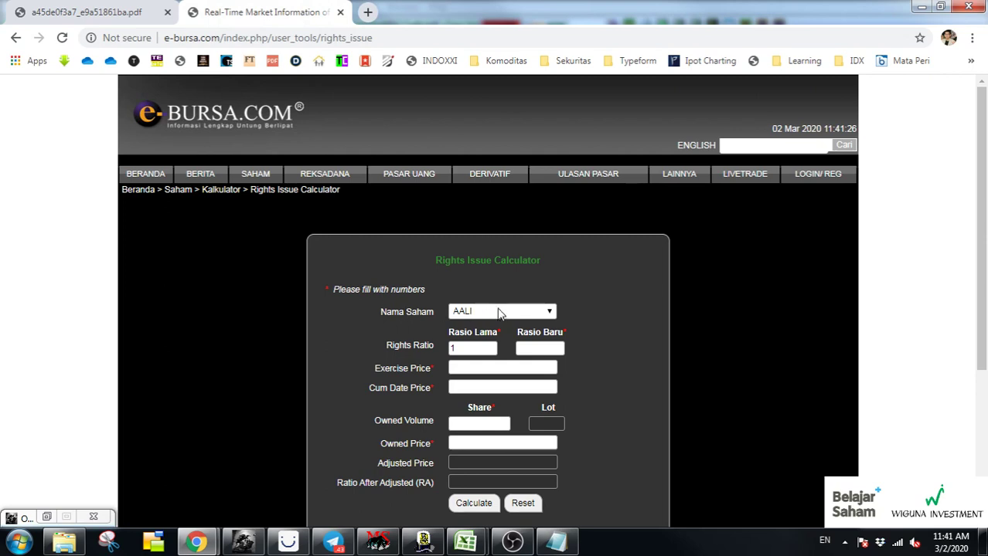
- Choose APLN as the stock in the Rights Issue Calculator
scroll(498, 313, down, 1)
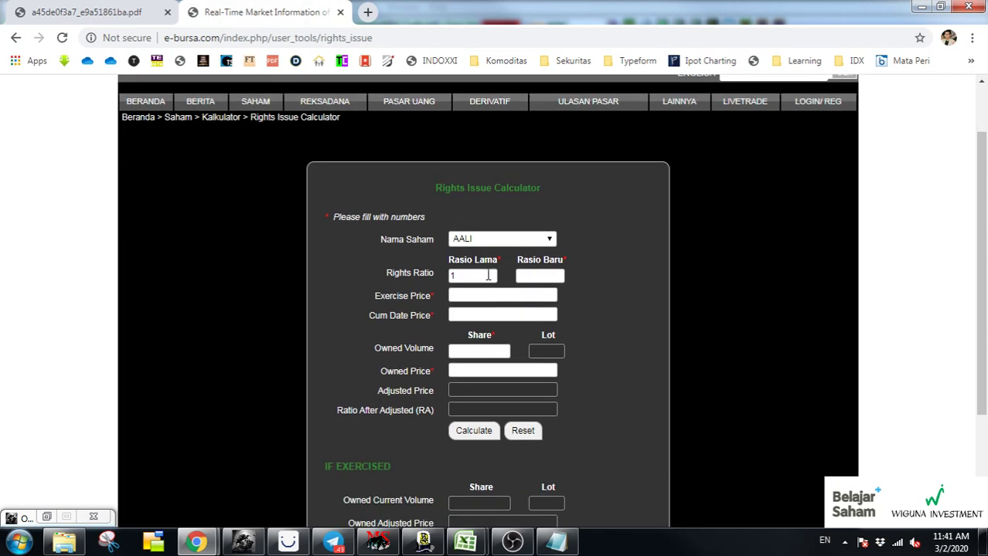
click(465, 243)
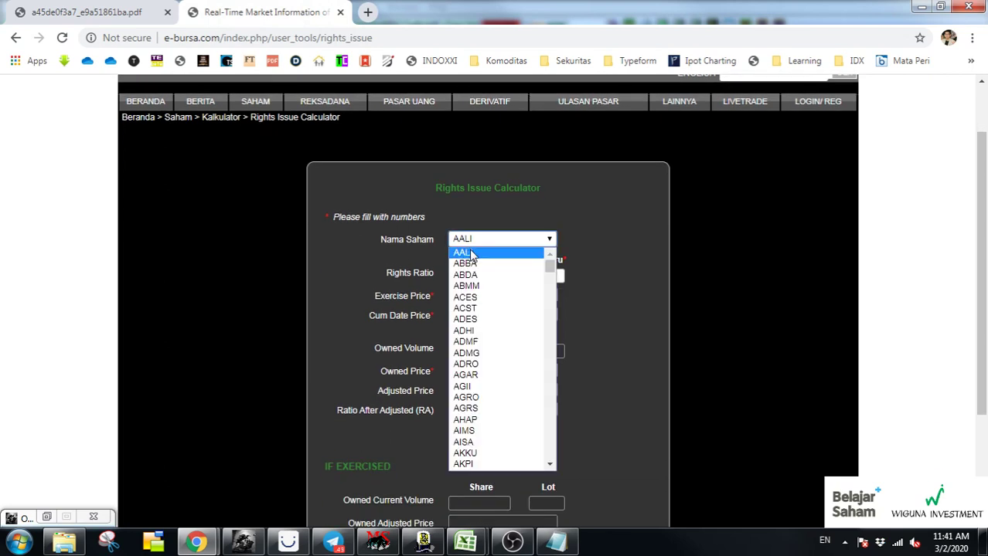
key(Page_Down)
key(Page_Down)
key(Down)
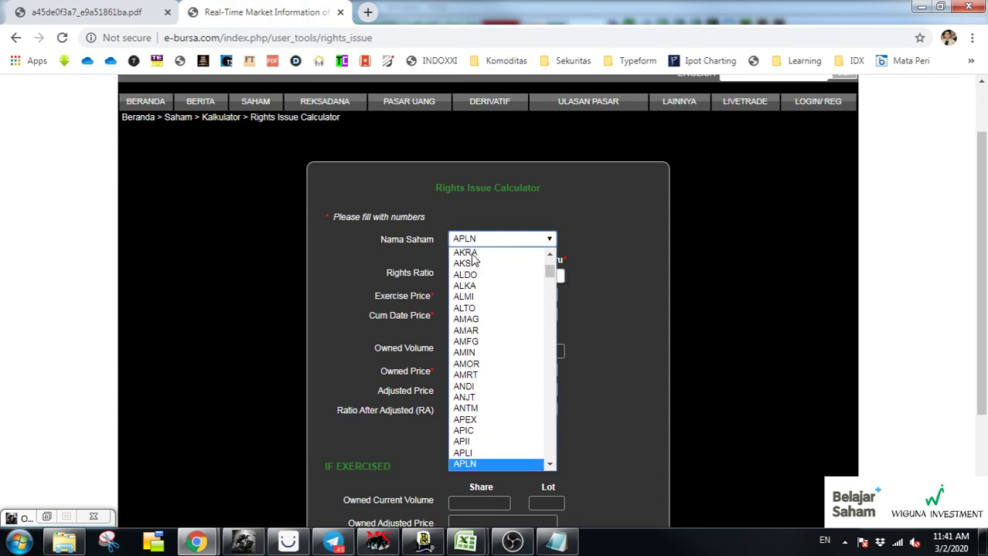
key(Return)
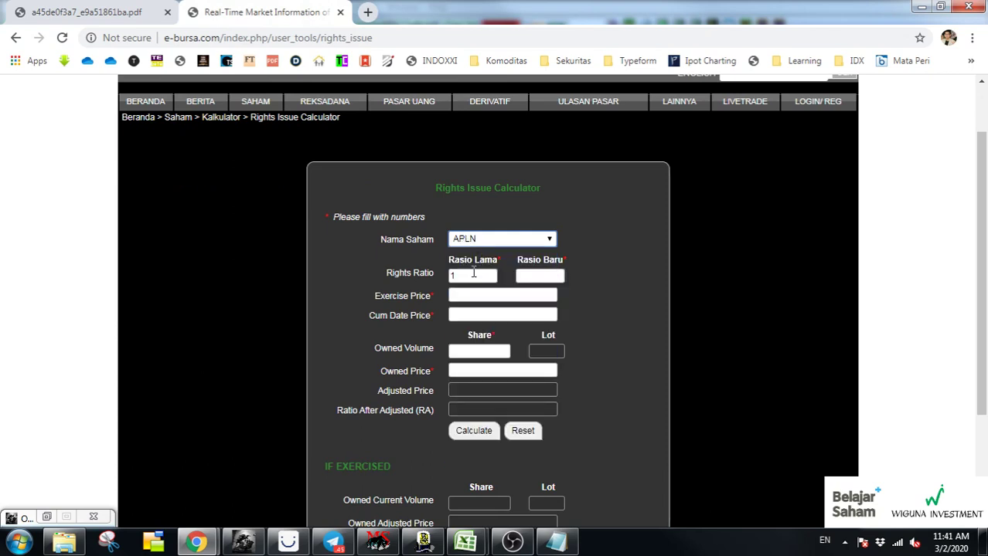
- Set the rights ratio to 34 old and 7 new shares and the exercise price to 240
click(473, 275)
text(1)
text(34)
key(Tab)
text(7)
key(Tab)
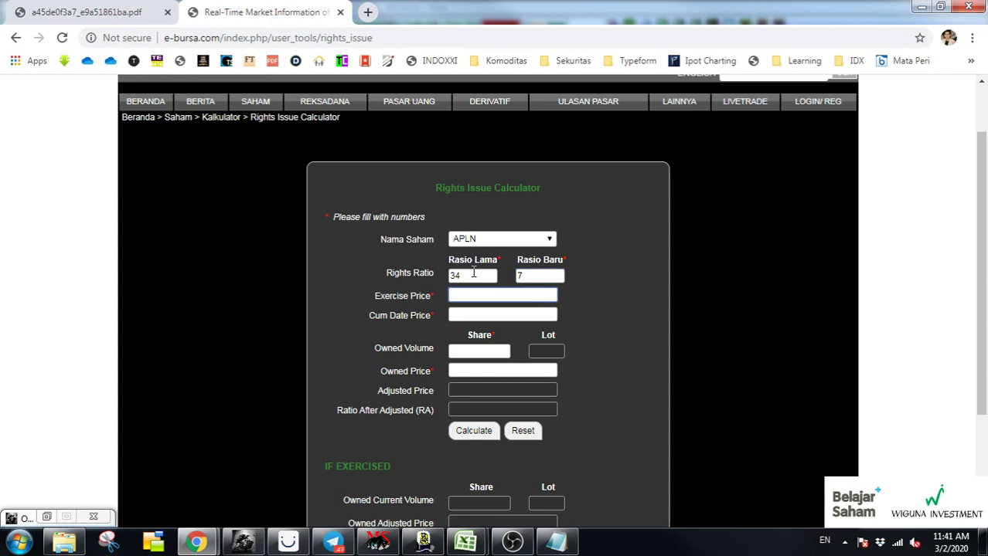
text(240)
click(489, 316)
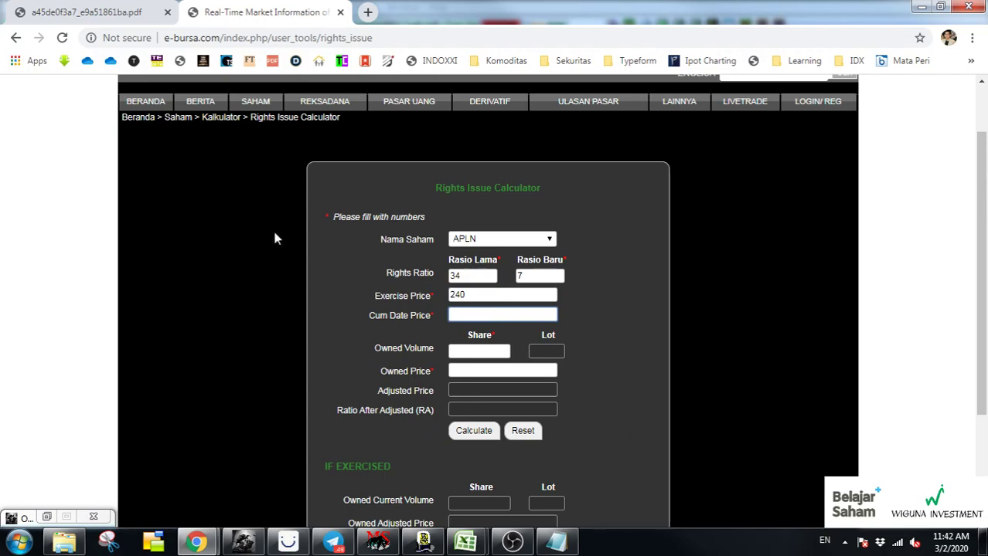
- Check the cum-right dates in the prospectus schedule and APLN's price in the trading application's order book, and return to the calculator in Chrome
click(83, 9)
scroll(371, 313, down, 10)
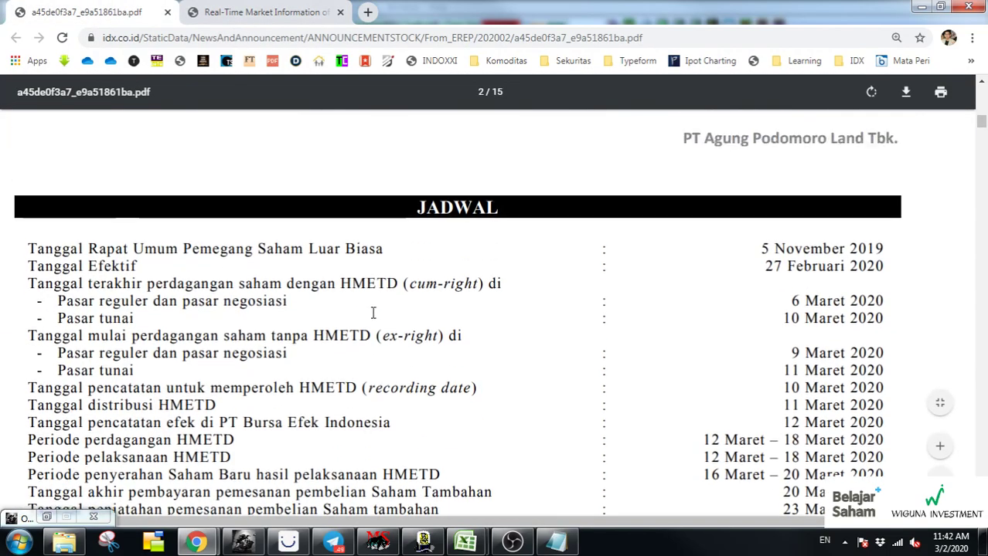
scroll(347, 344, down, 2)
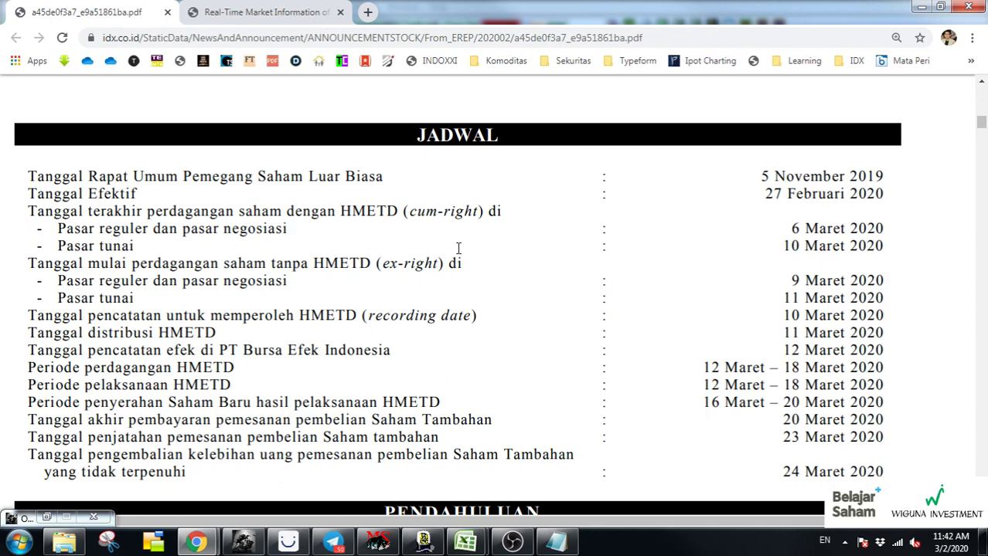
click(922, 8)
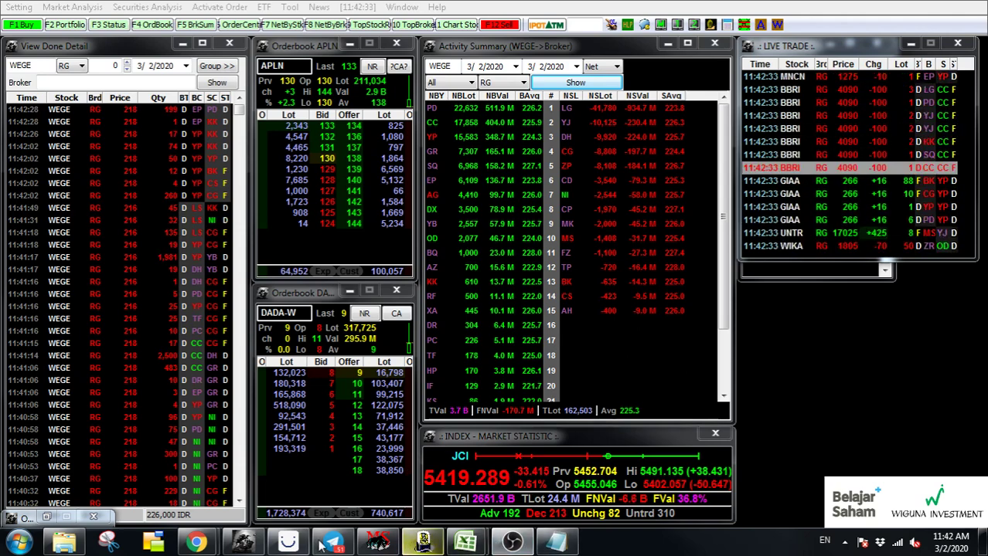
mouse_move(196, 542)
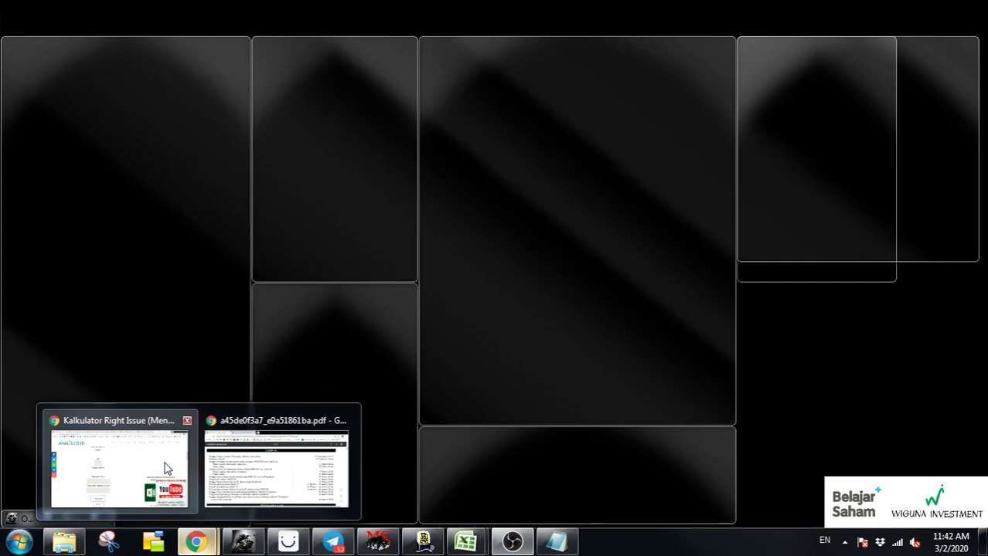
click(166, 468)
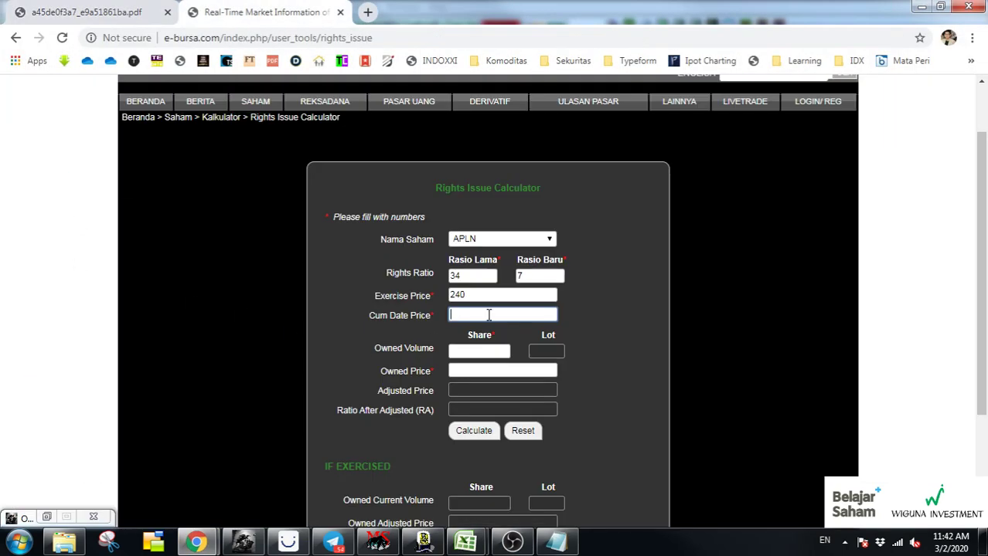
- Enter a cum date price of 150, an owned volume of 500000 shares and an owned price of 160, and run the calculation
text(150)
key(Tab)
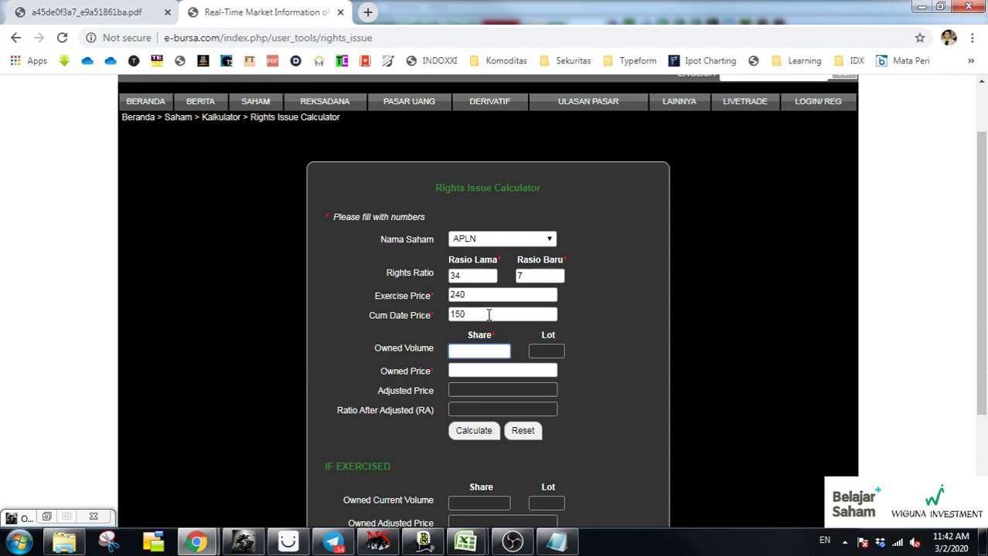
text(500000)
key(Tab)
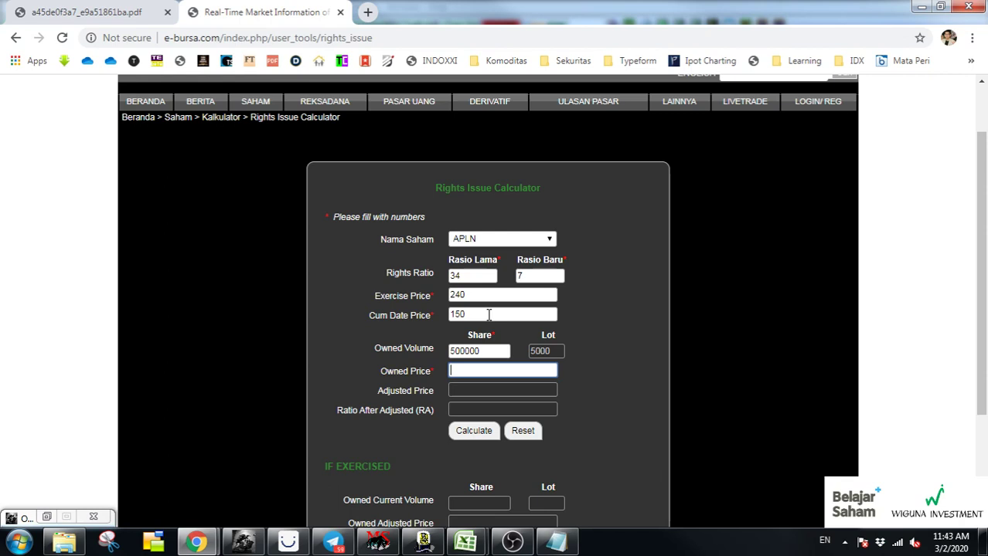
text(160)
key(Tab)
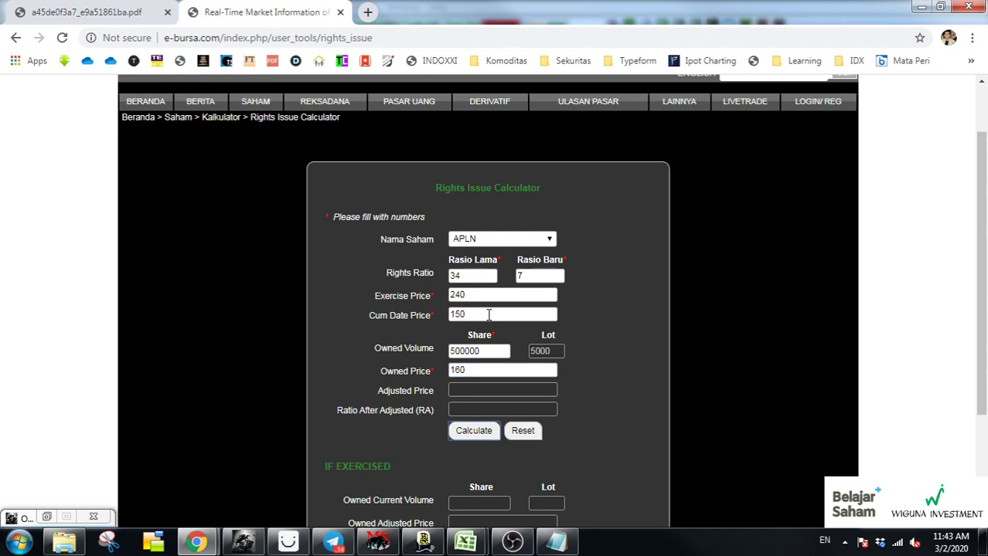
click(471, 430)
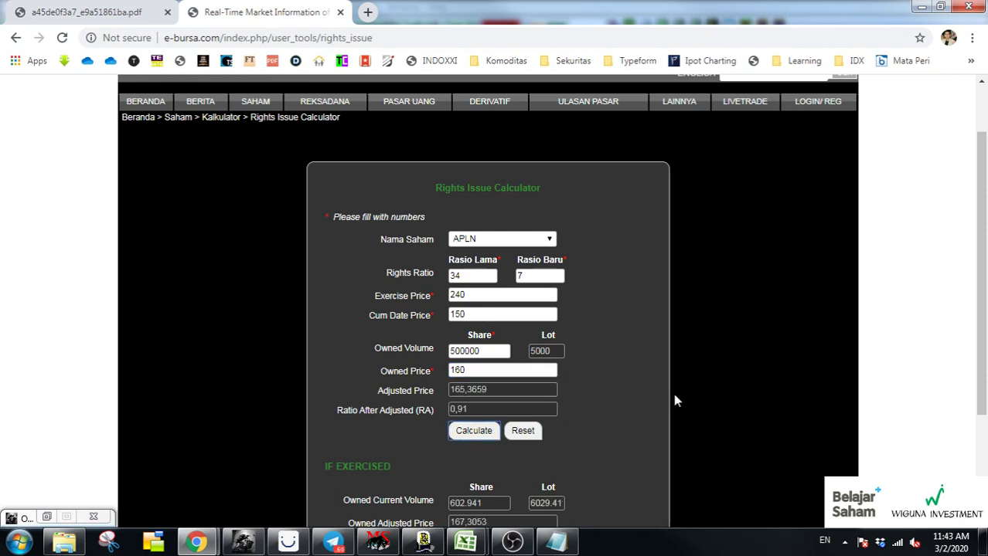
- Enlarge the calculator page and examine the adjusted price, the adjusted ratio and the share volume and price if exercised
scroll(673, 400, down, 1)
key(ctrl+plus)
key(ctrl+plus)
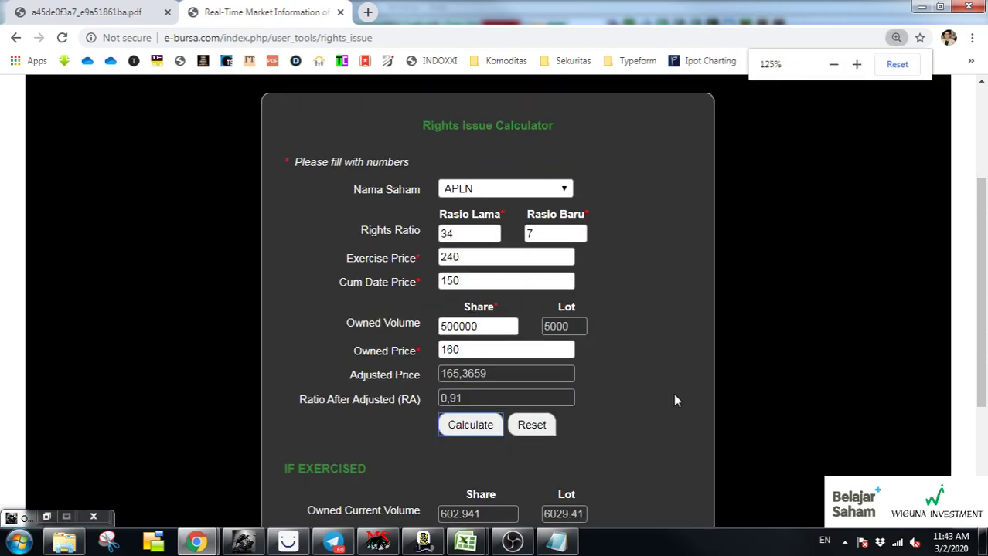
scroll(674, 398, down, 3)
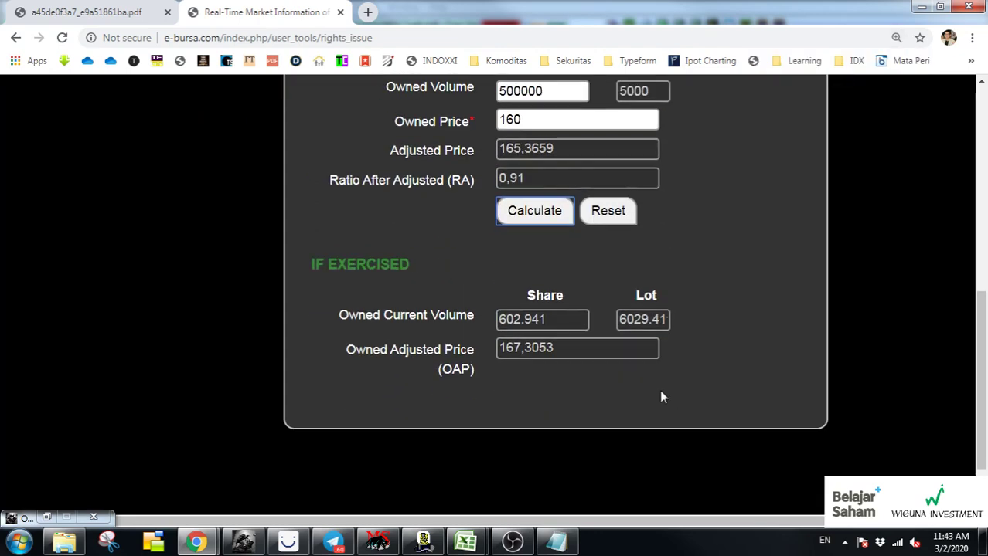
key(ctrl+plus)
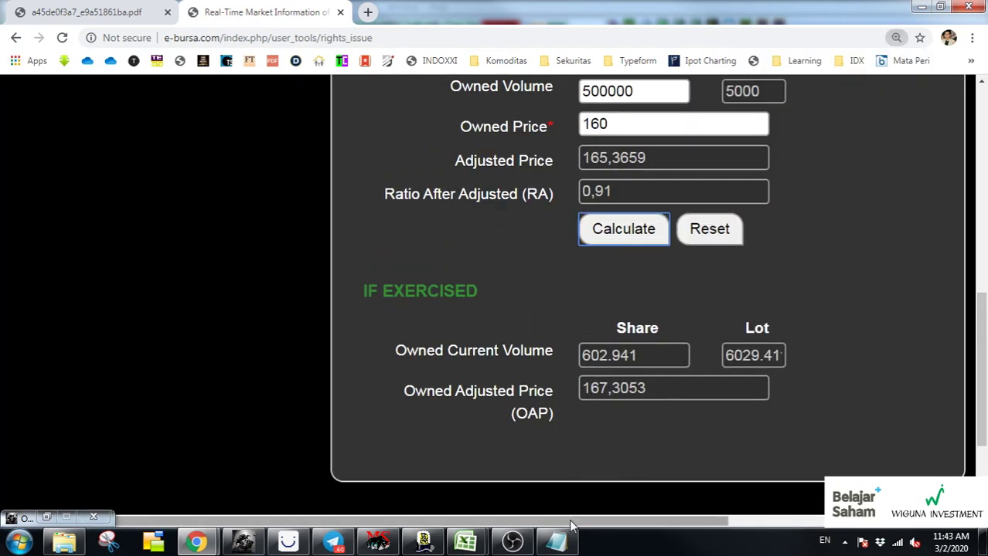
drag(570, 526, 673, 527)
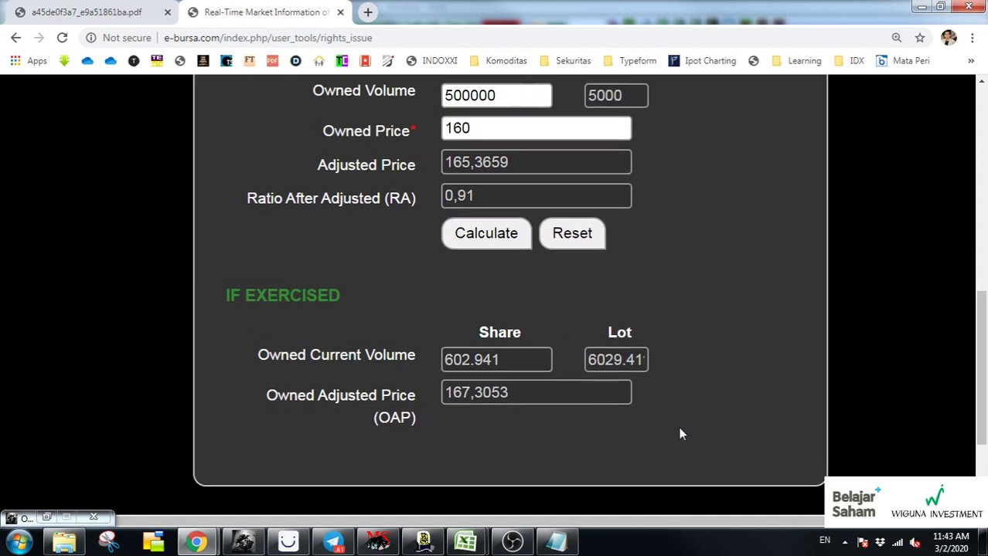
scroll(680, 434, up, 1)
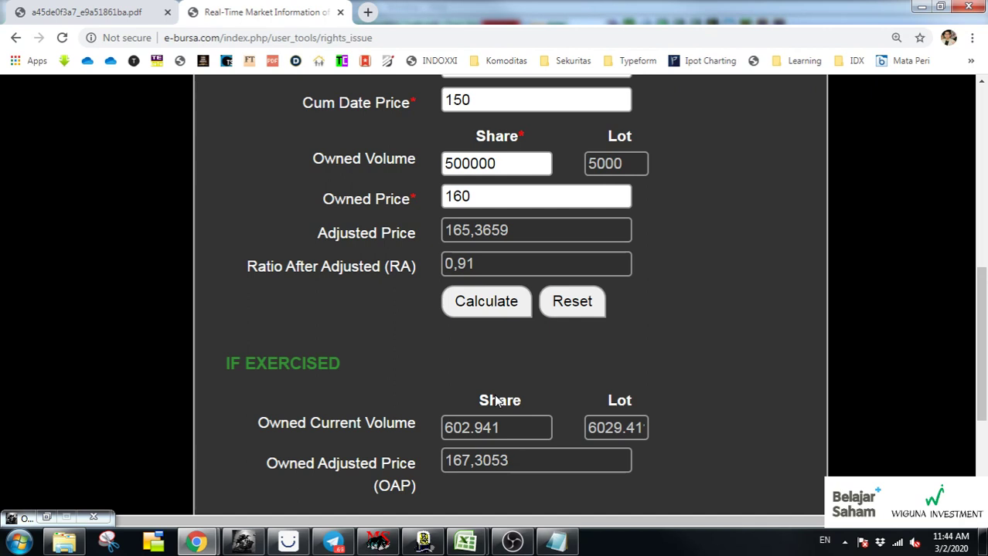
- Switch to the Kalkulator Averaging workbook in Excel, dismissing the Windows activation dialog, and move its window slightly upward
double_click(492, 194)
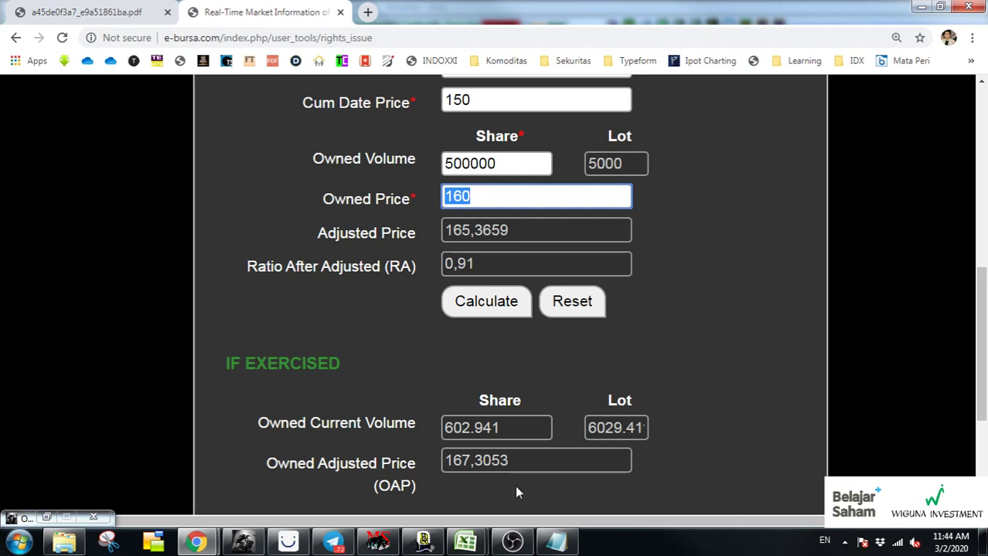
click(466, 542)
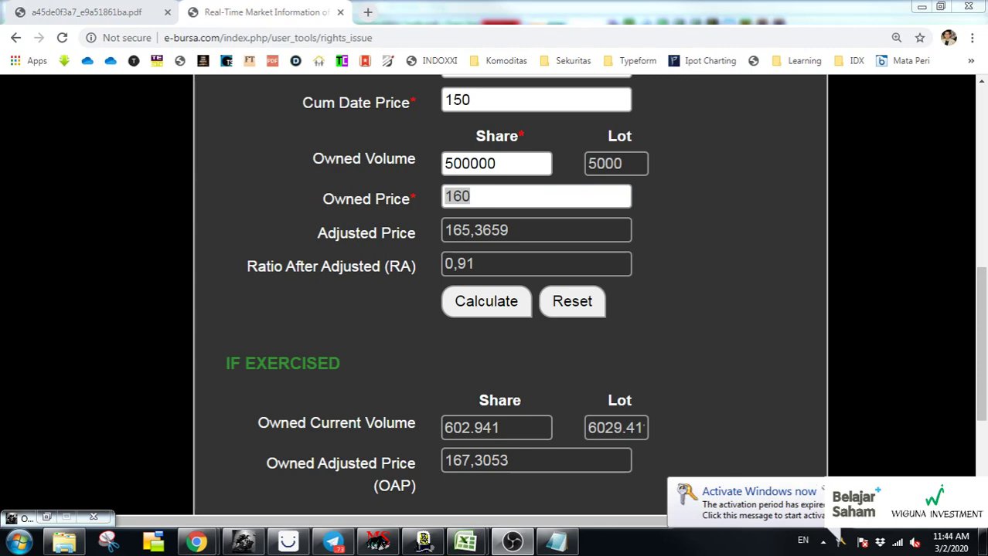
click(838, 538)
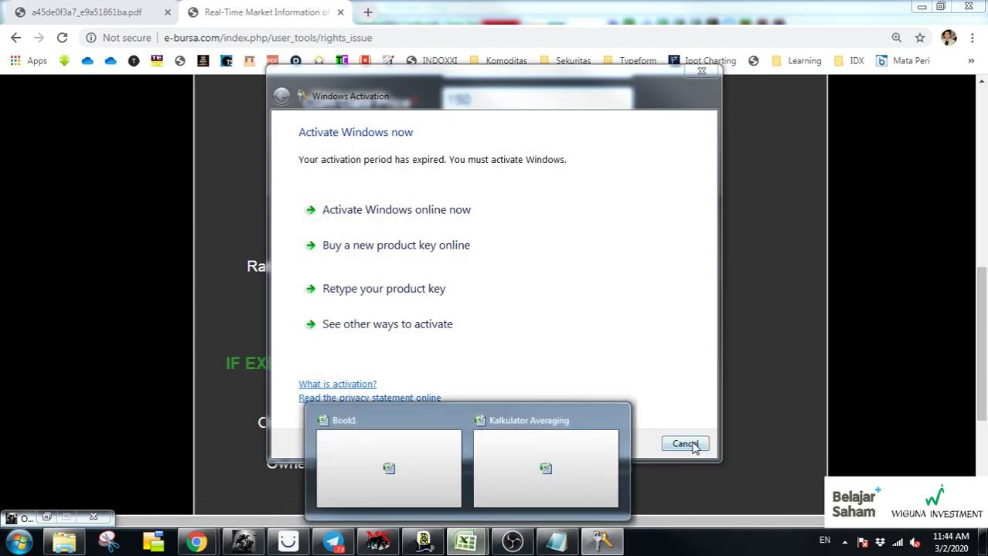
click(693, 448)
mouse_move(466, 541)
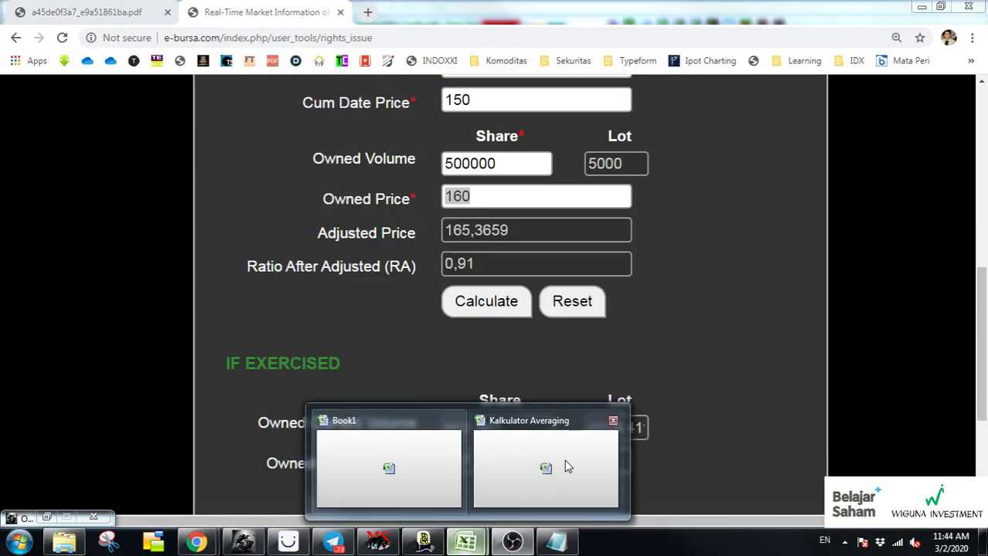
click(567, 466)
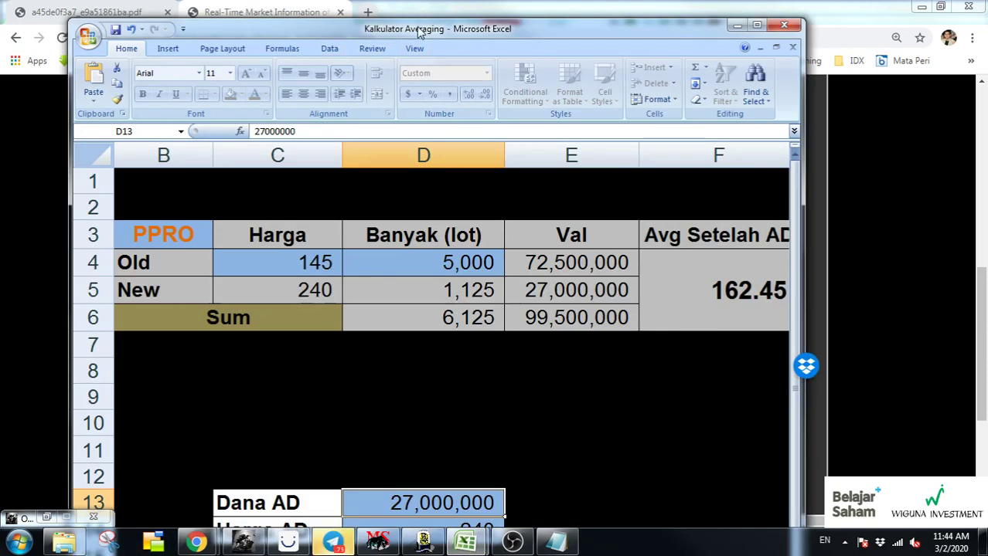
drag(418, 32, 418, 19)
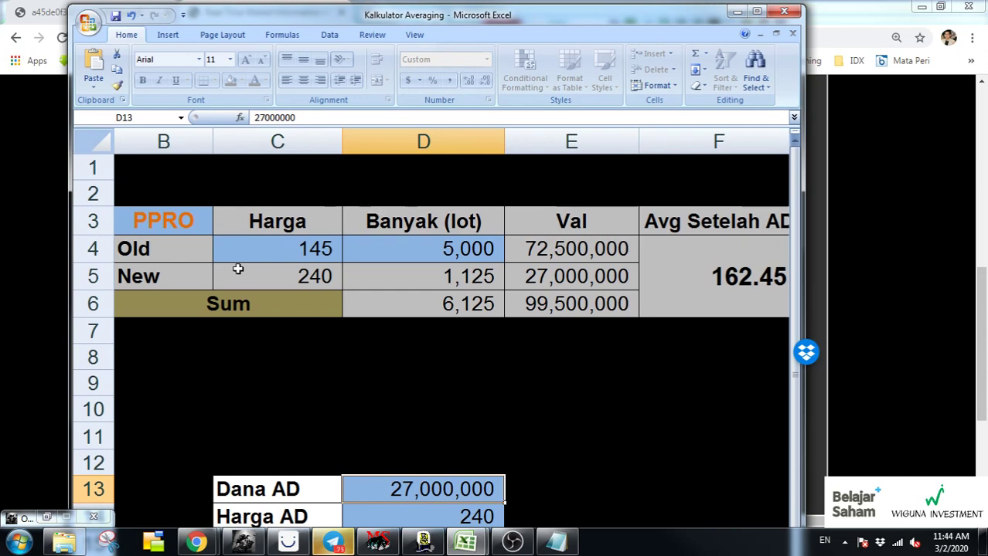
click(163, 231)
text(qapl)
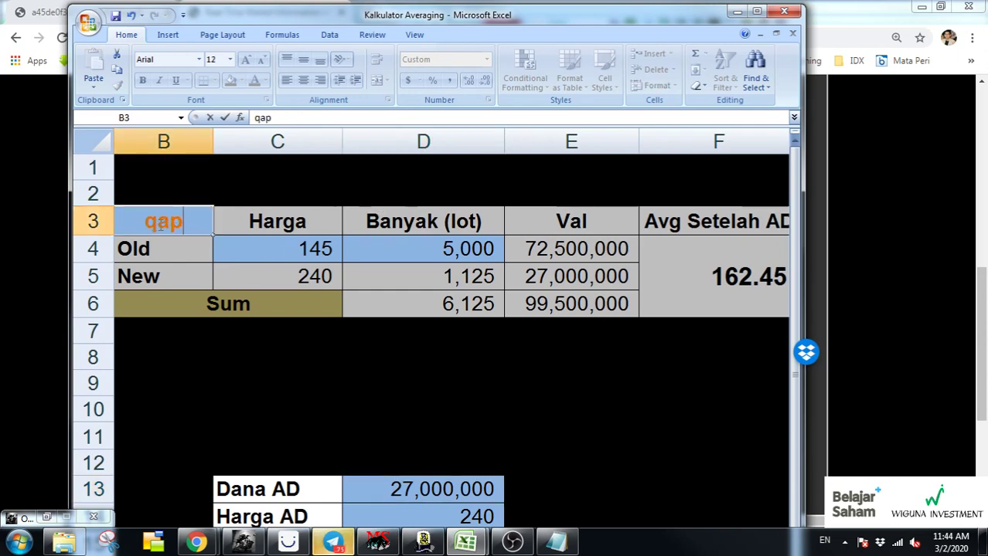
key(BackSpace)
key(BackSpace)
key(BackSpace)
text(APLN)
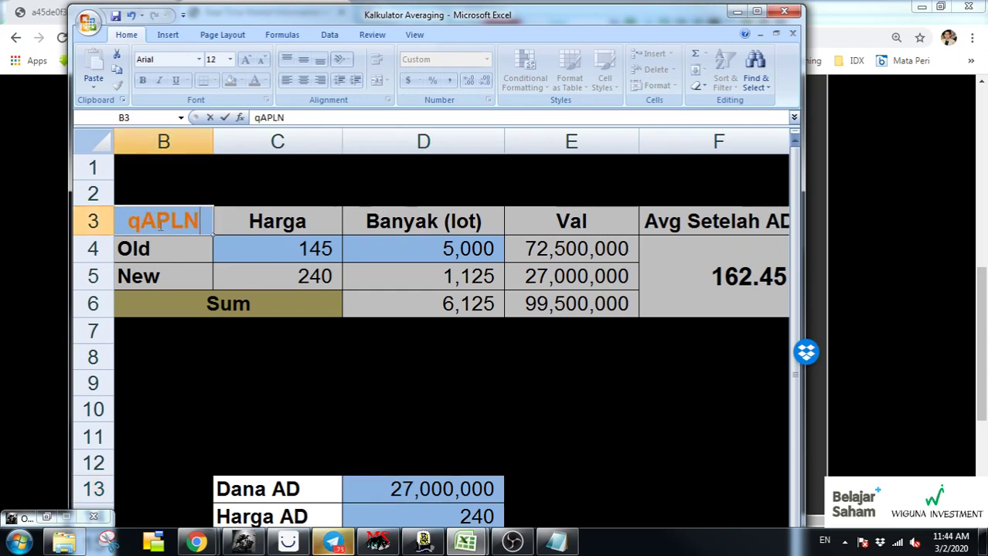
key(Return)
click(160, 224)
text(a)
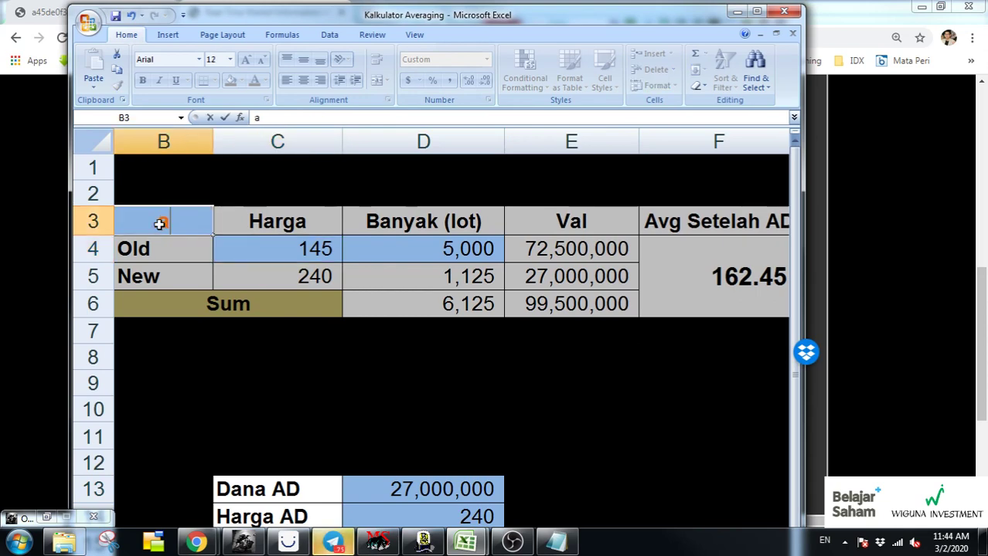
text(pkn)
key(Tab)
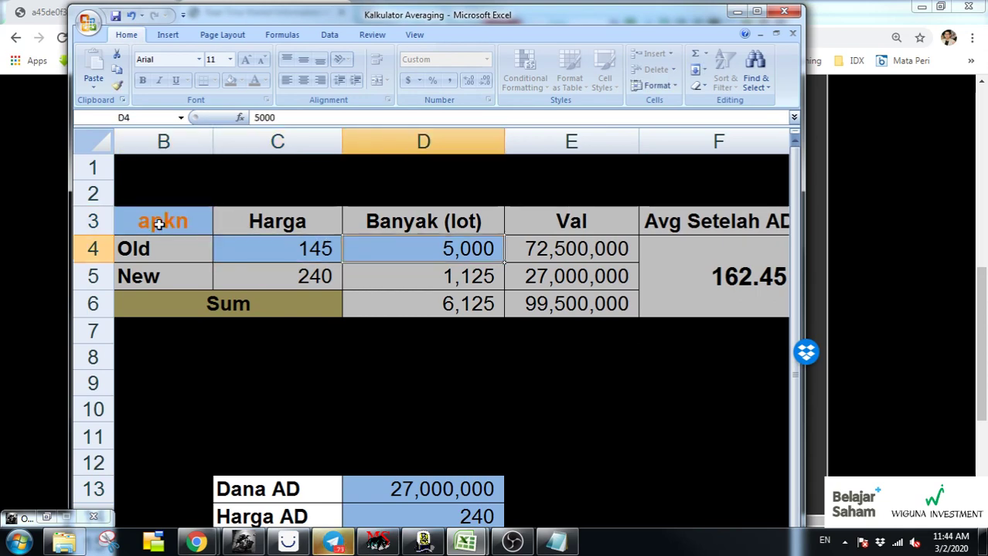
- Replace the stock code in cell B3 of the averaging table with APLN
click(159, 224)
text(apkn)
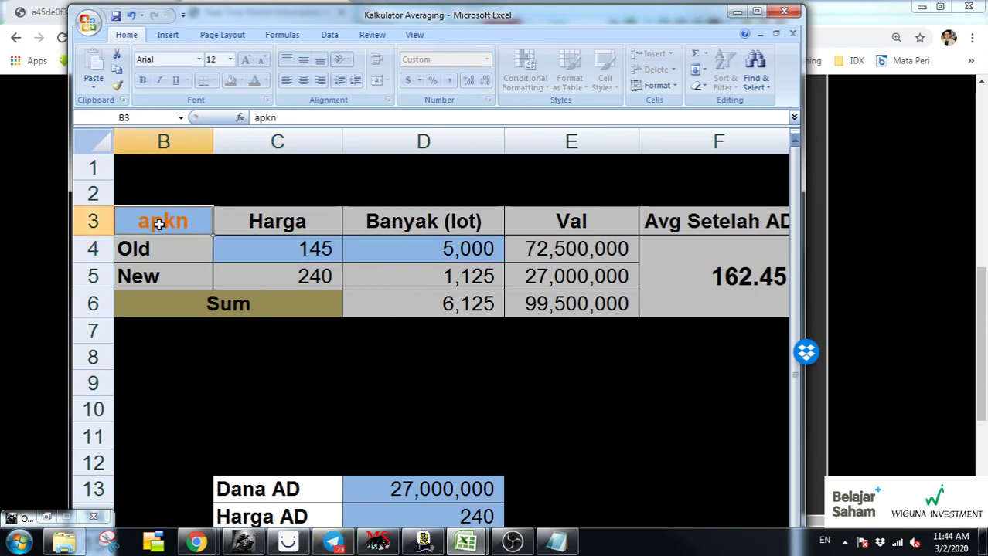
key(BackSpace)
key(BackSpace)
key(BackSpace)
key(BackSpace)
text(APLN)
key(Return)
- Set the Old row's price (Harga) in the averaging table to 150
key(Left)
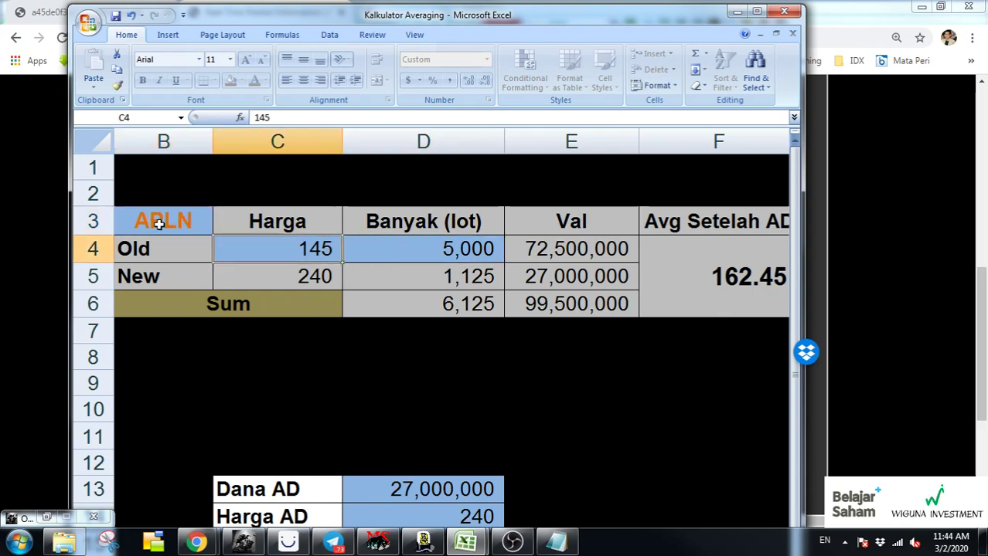
key(Right)
key(Left)
text(150)
key(Tab)
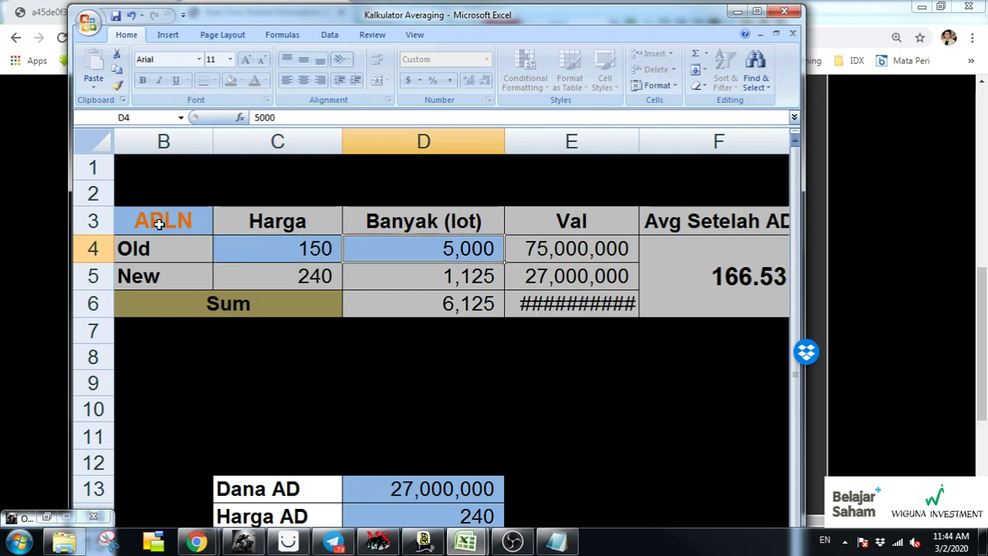
- Compare the workbook's Dana AD, Harga AD and average price with the web calculator's exercised results, and widen the workbook window
key(Left)
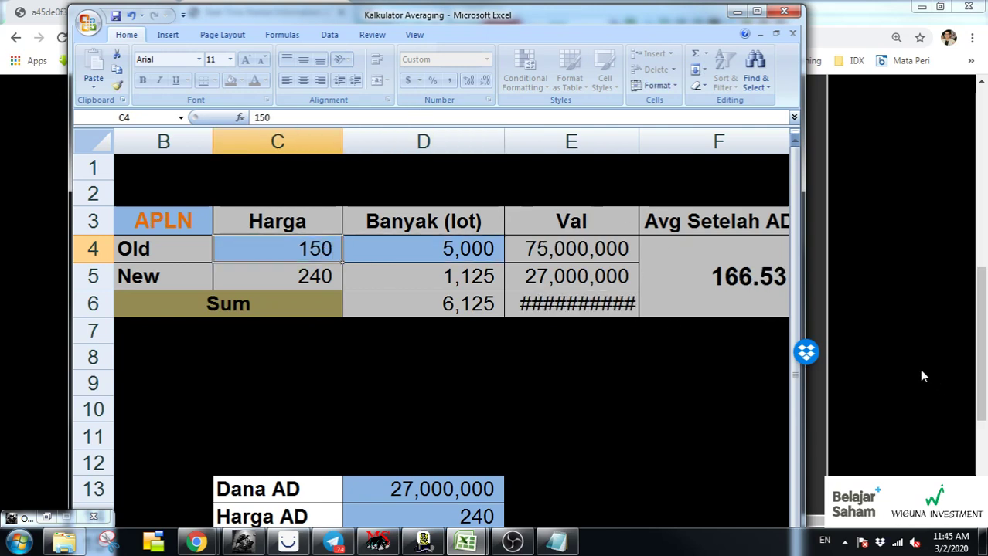
click(866, 345)
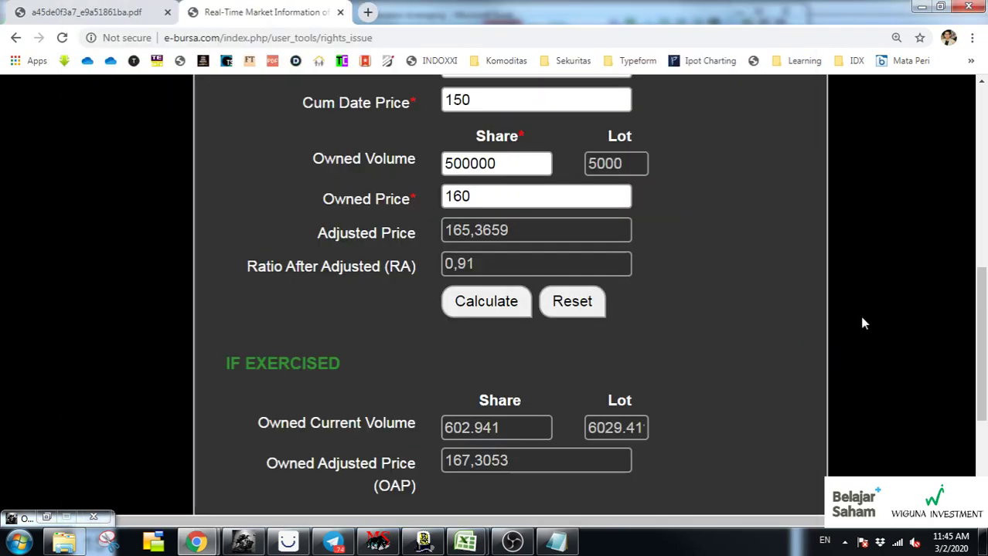
key(alt+Tab)
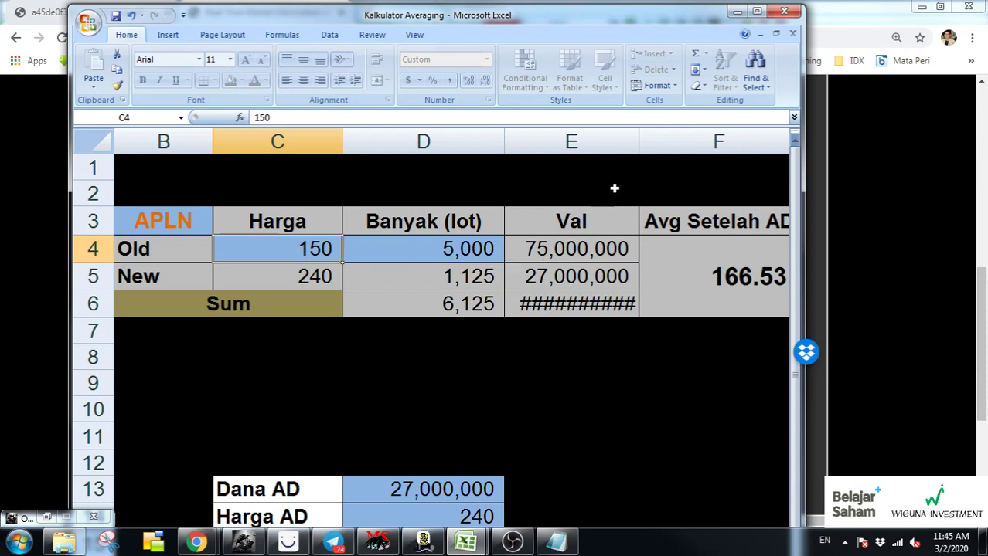
scroll(450, 355, down, 1)
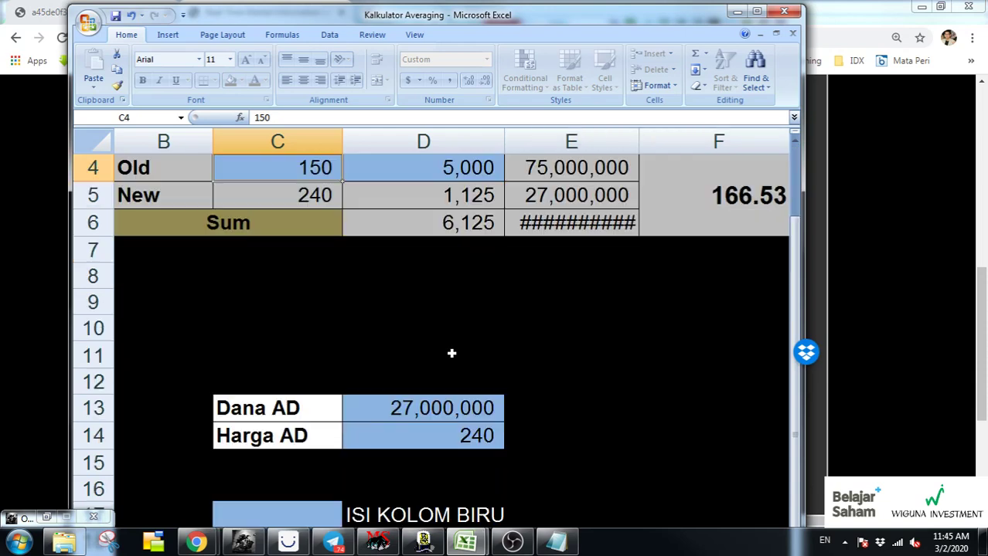
click(444, 407)
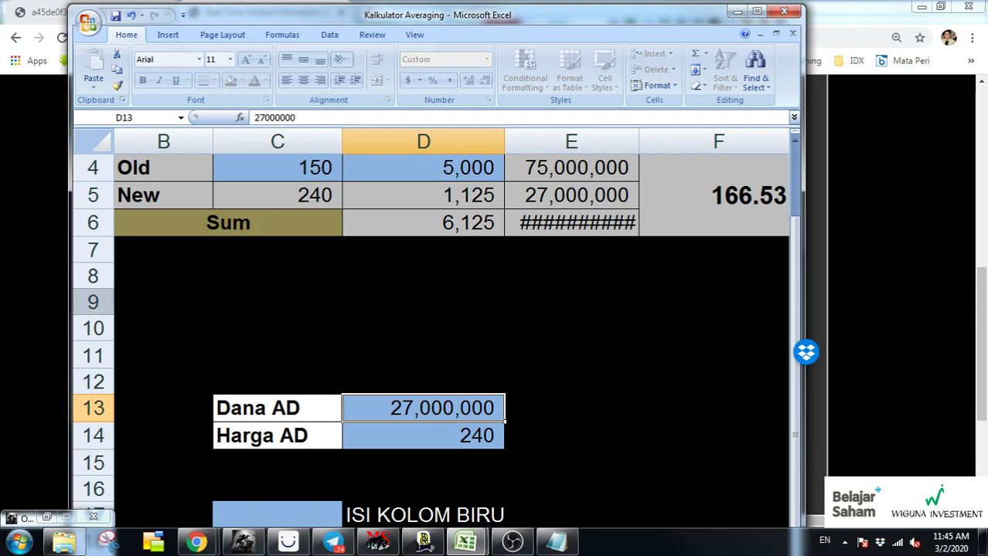
click(901, 309)
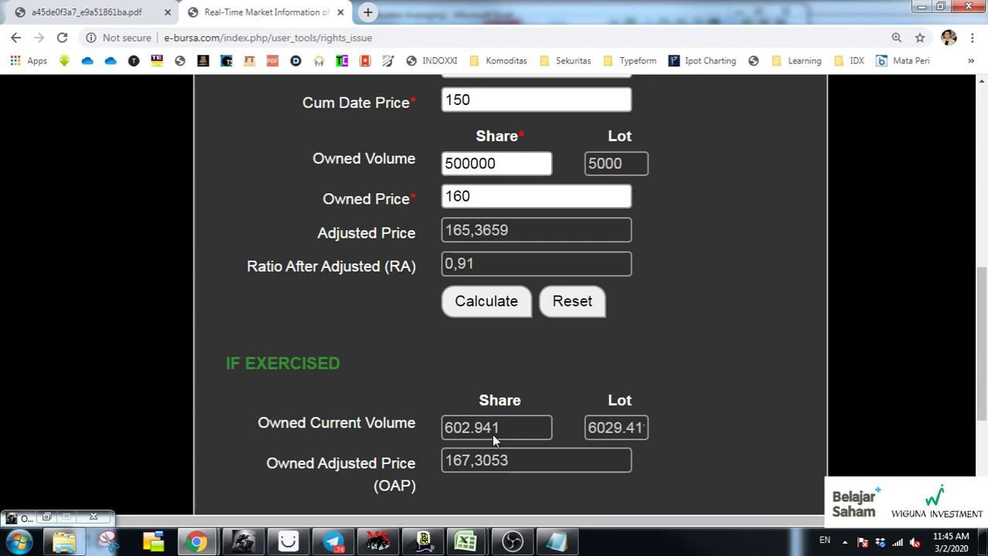
mouse_move(466, 541)
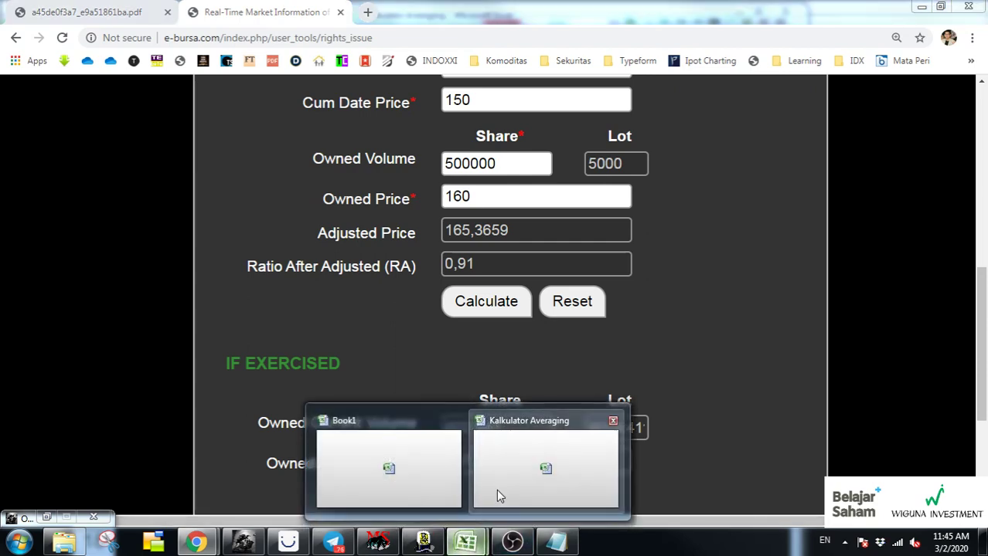
click(498, 496)
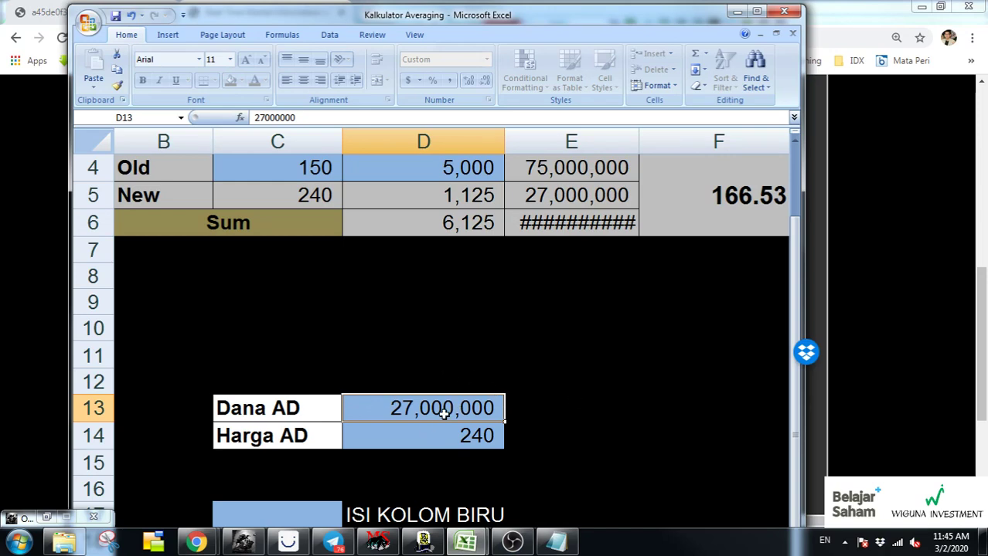
click(466, 435)
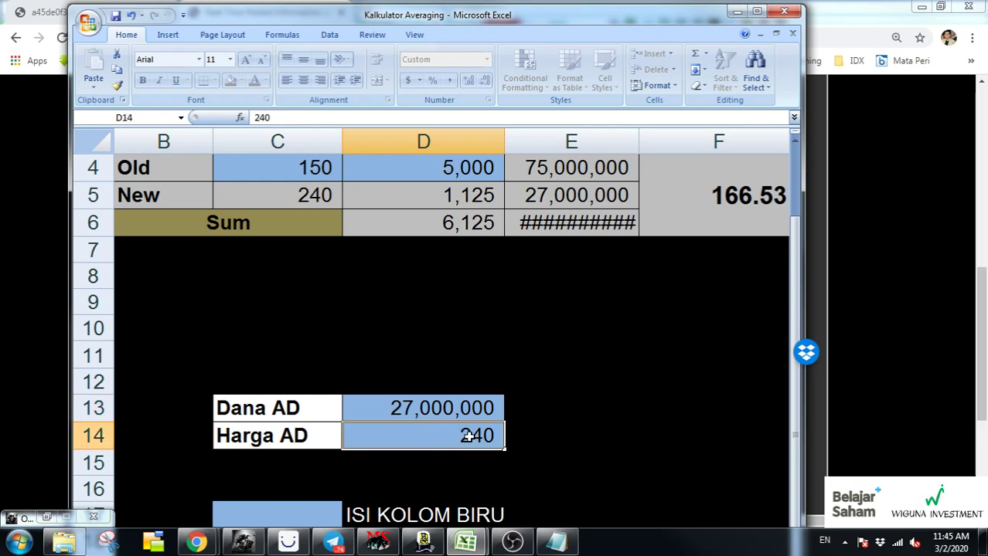
scroll(522, 418, up, 1)
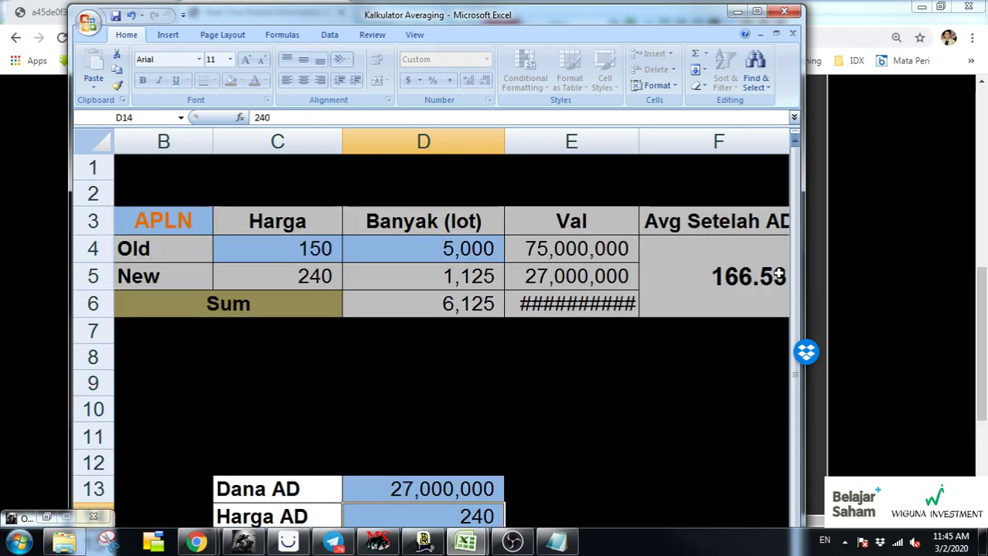
drag(804, 288, 983, 291)
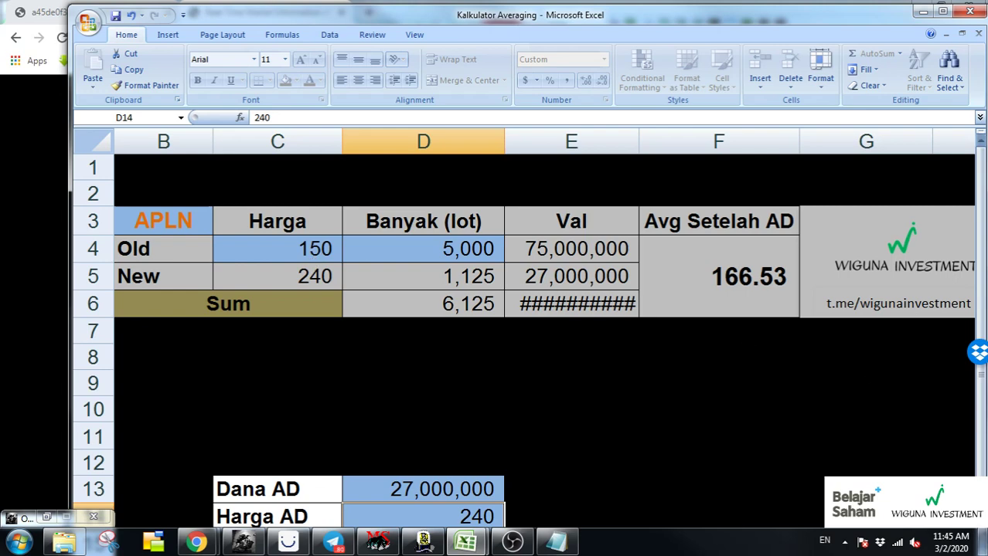
- Check the owned price in the web calculator, return to the workbook and set the Old row's price to 160
click(54, 294)
scroll(468, 241, up, 1)
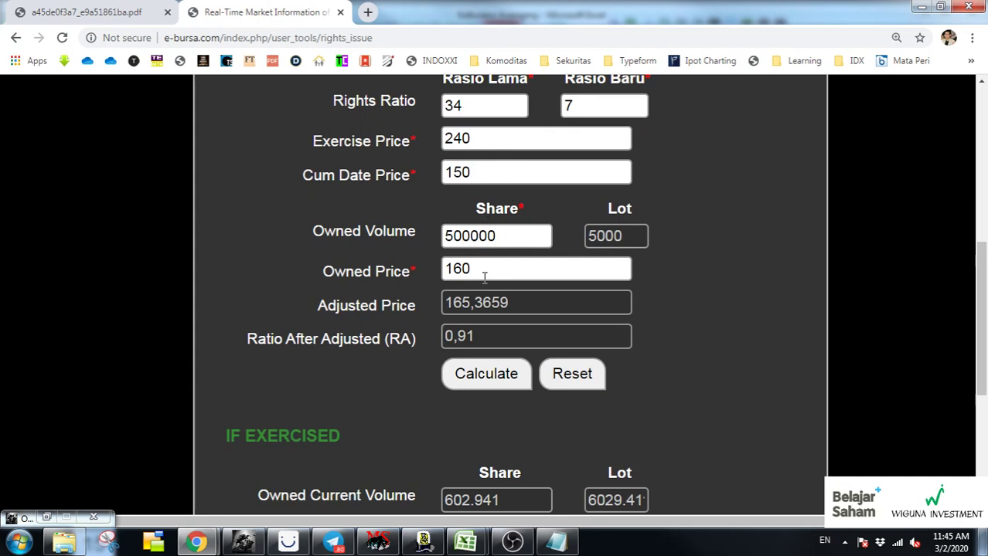
drag(482, 271, 444, 268)
click(513, 267)
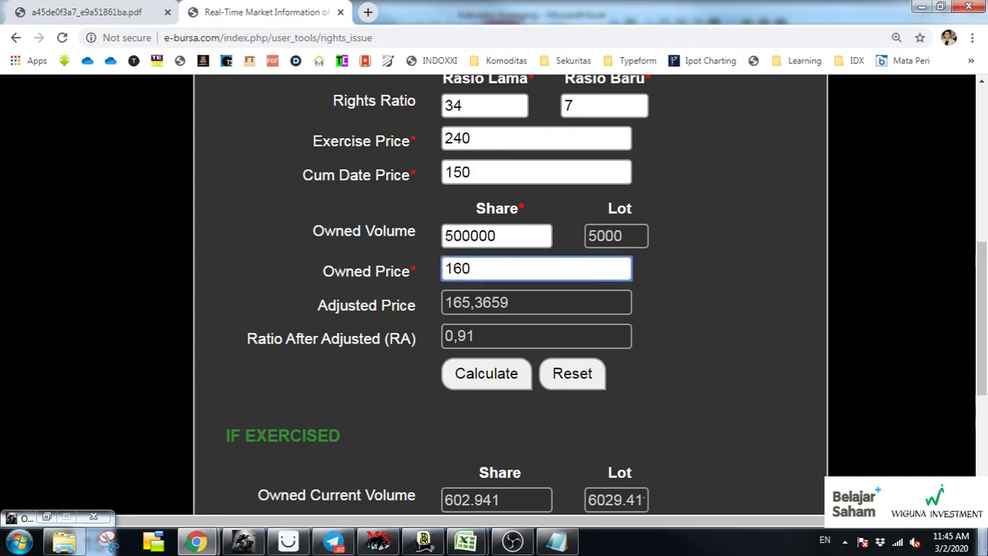
mouse_move(465, 540)
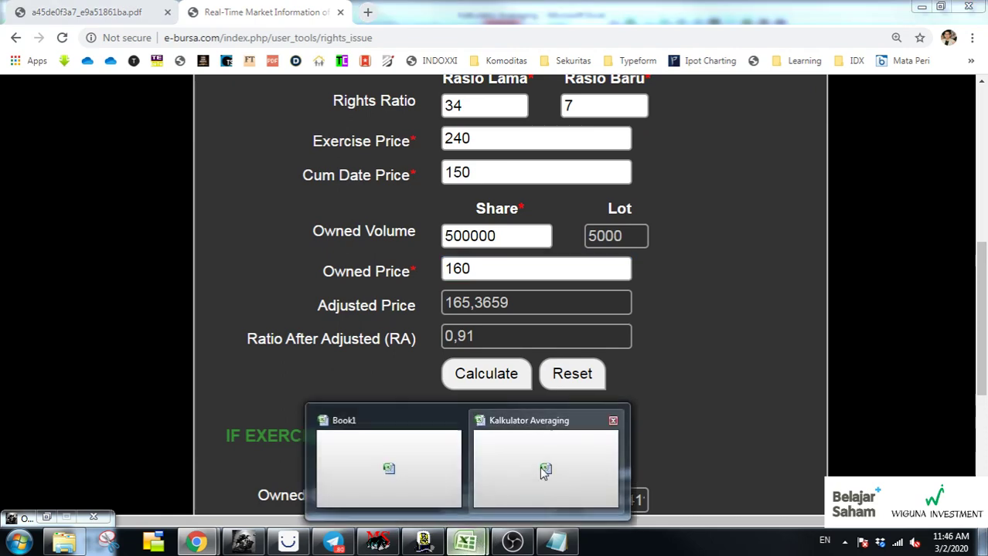
click(540, 466)
click(297, 251)
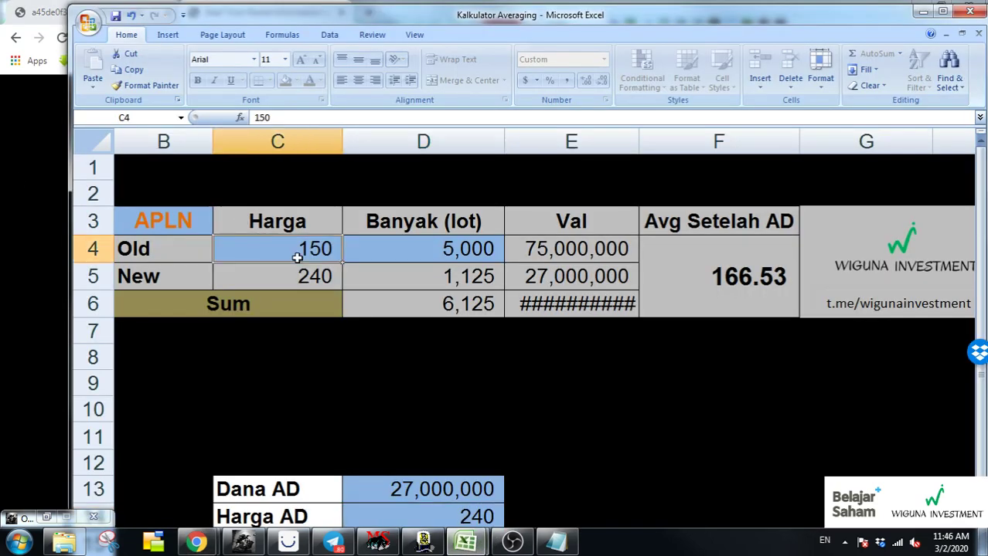
text(160)
key(Tab)
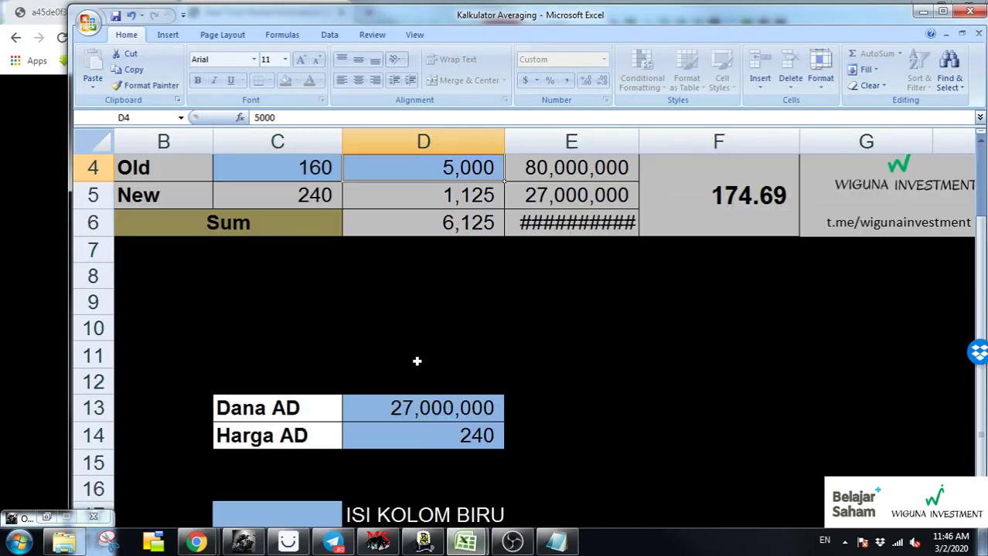
- Set the Dana AD amount in cell D13 to 25,000,000
scroll(417, 363, down, 1)
click(418, 406)
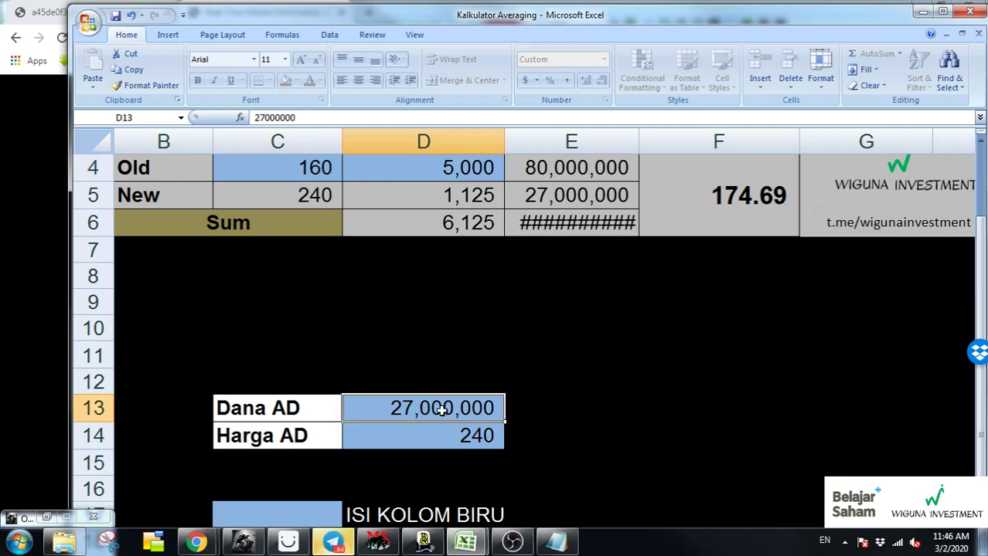
scroll(399, 282, up, 1)
scroll(409, 309, down, 1)
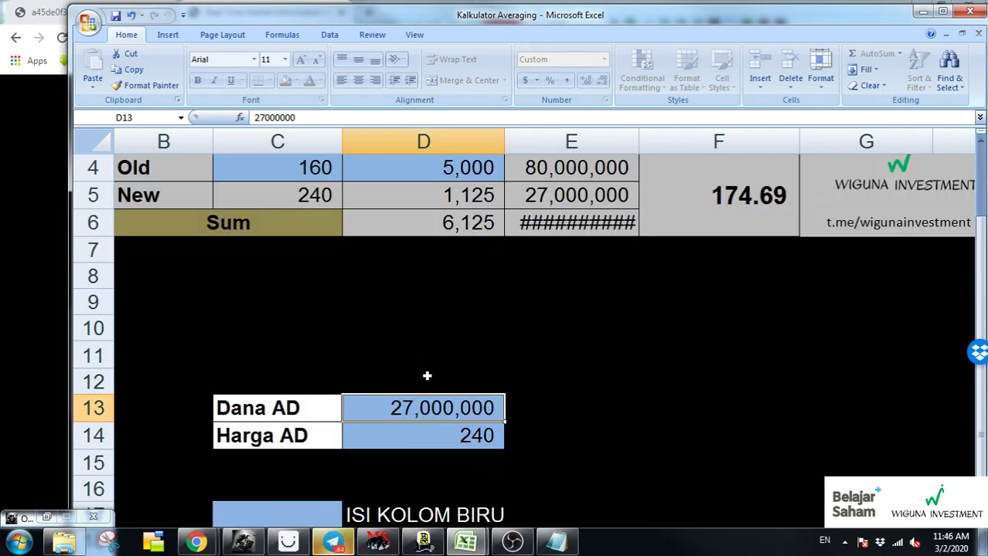
text(25)
key(Return)
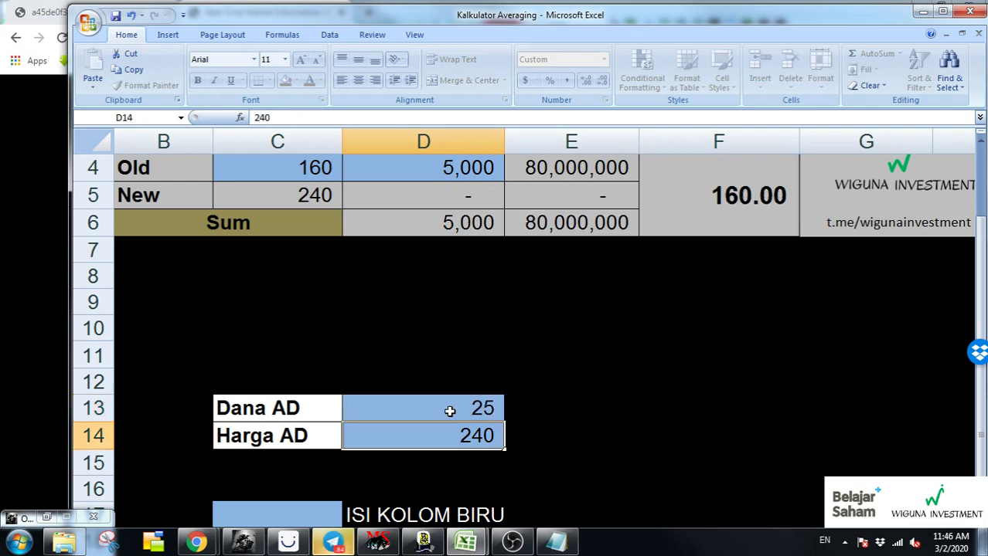
click(449, 411)
double_click(449, 411)
text(000)
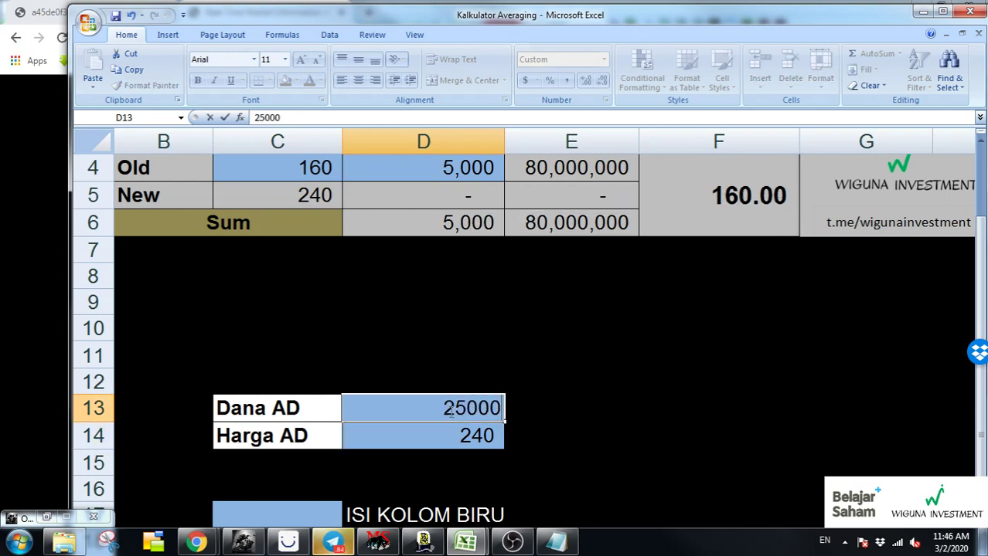
text(0000)
key(Return)
- Set the Dana AD amount in cell D13 to 21,000,000
click(449, 411)
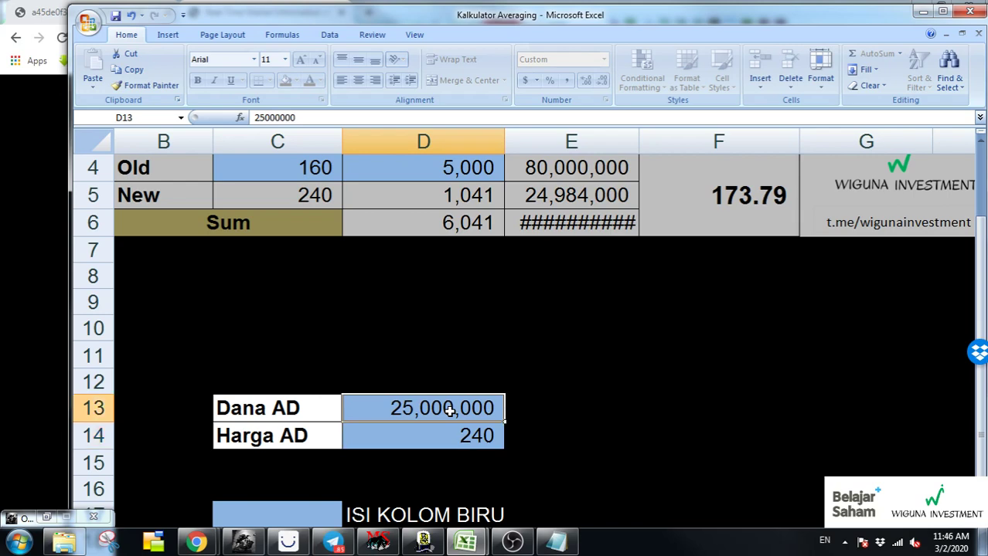
text(21000000)
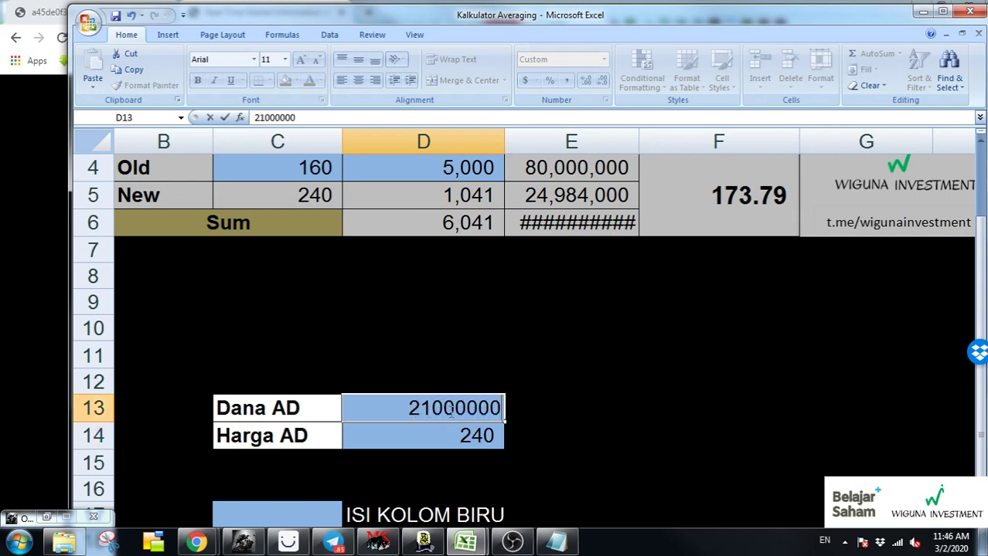
key(Return)
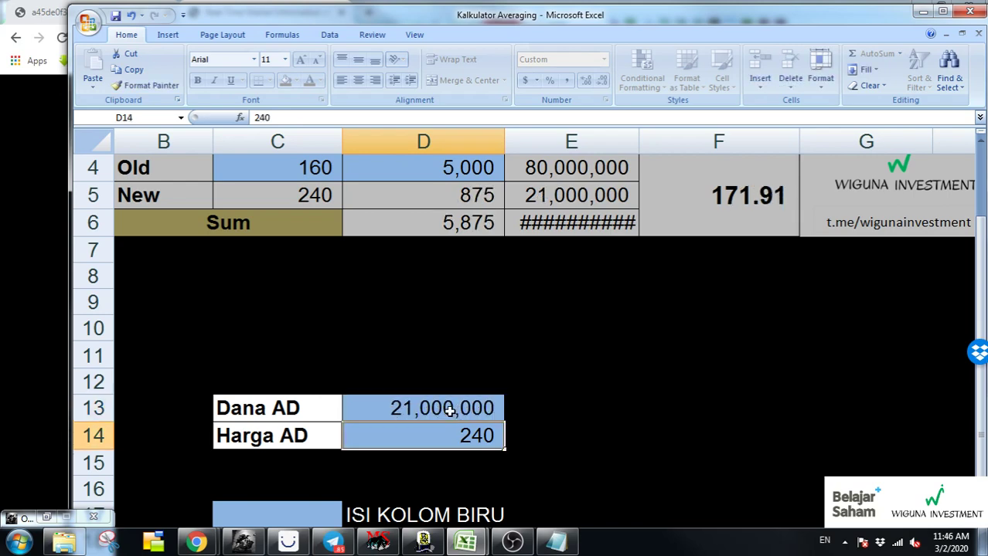
- Set the Dana AD amount in cell D13 to 15,000,000 and check the recalculated average price in the averaging table
click(449, 411)
text(1500000)
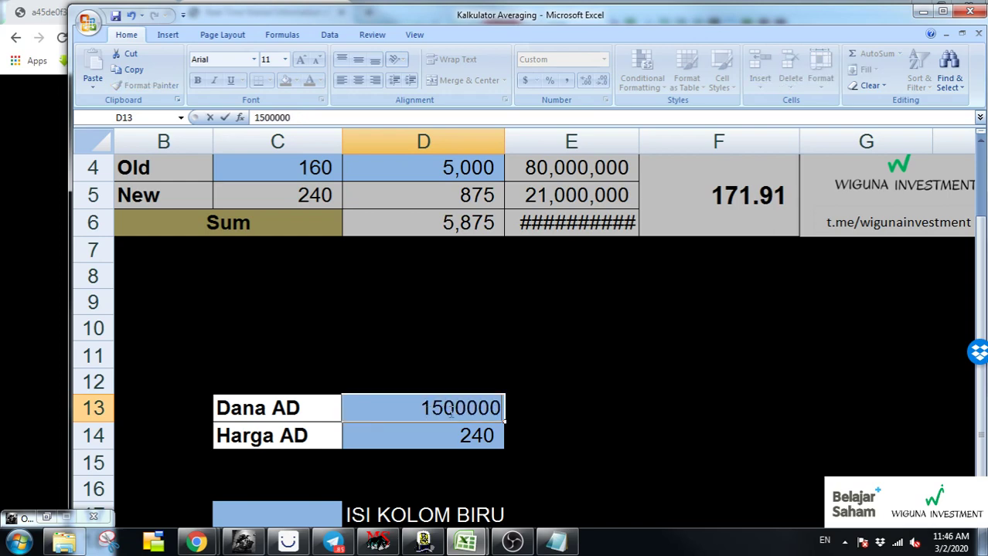
key(Return)
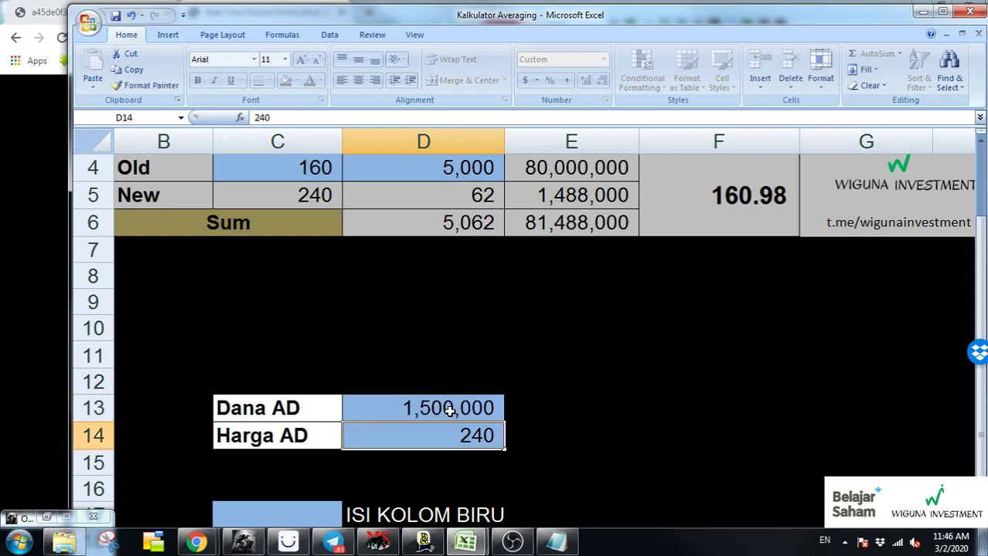
click(449, 411)
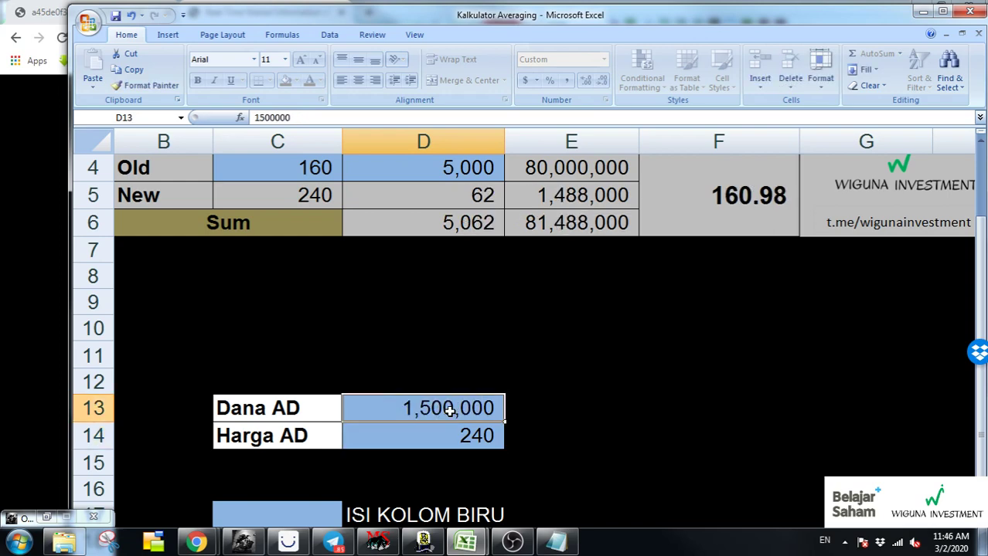
text(15000000)
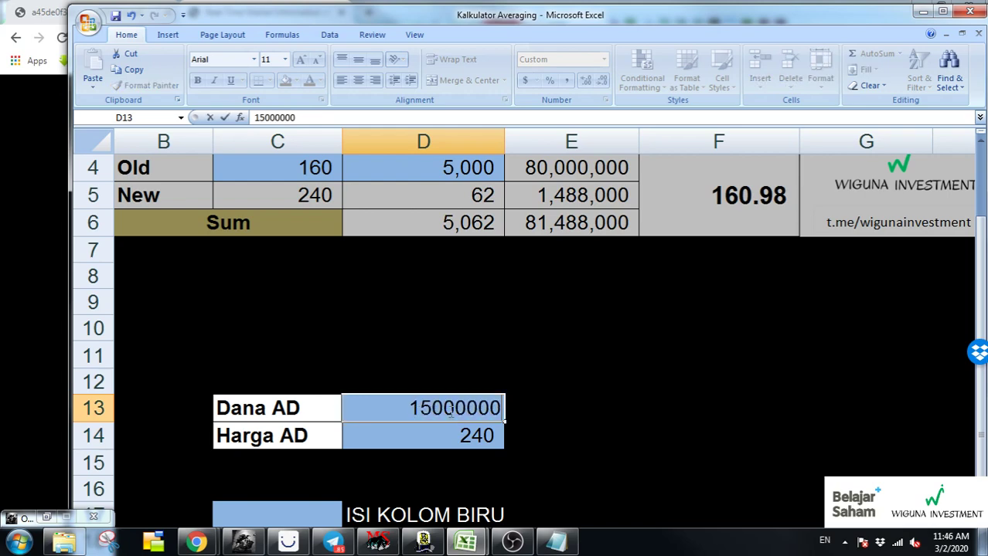
key(Return)
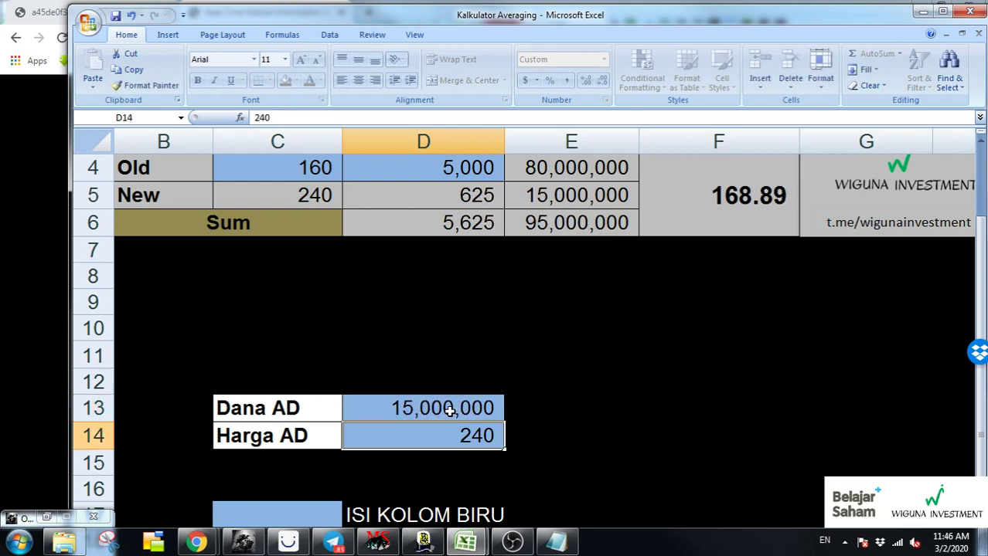
scroll(467, 366, up, 1)
scroll(464, 367, down, 1)
scroll(463, 369, up, 1)
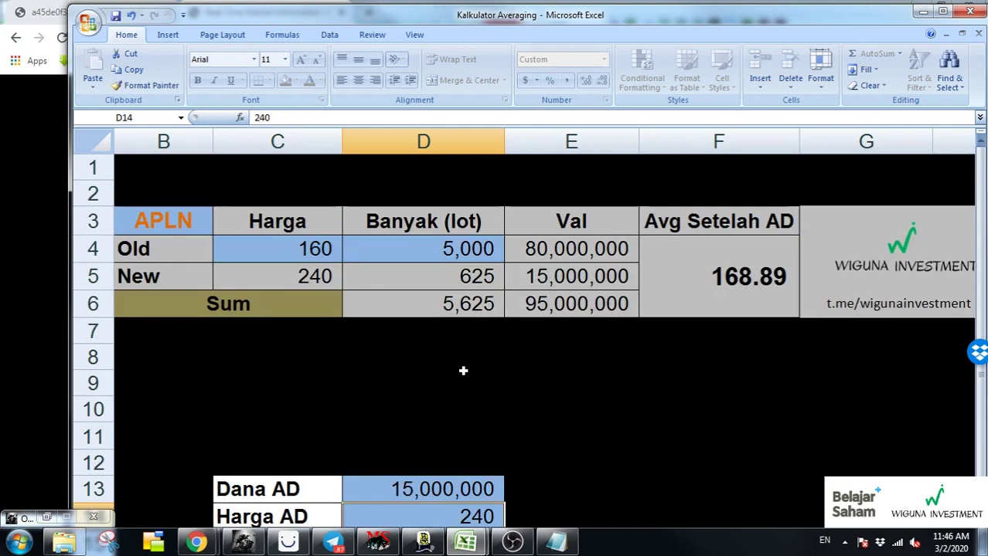
- Try a Dana AD amount of 300,000,000 in cell D13 and check its effect on the averaging table
scroll(463, 371, down, 1)
click(471, 408)
text(3)
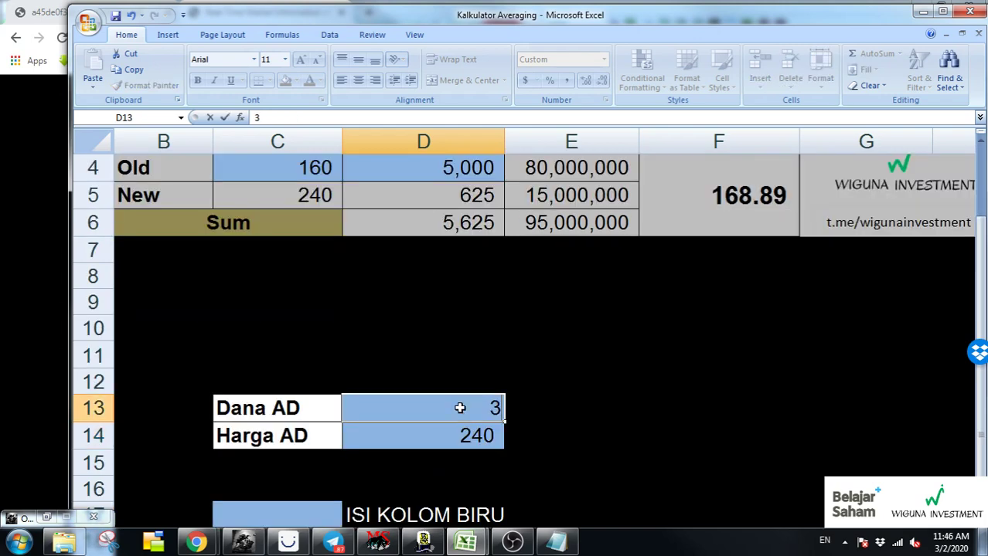
text(00,000,000)
key(Return)
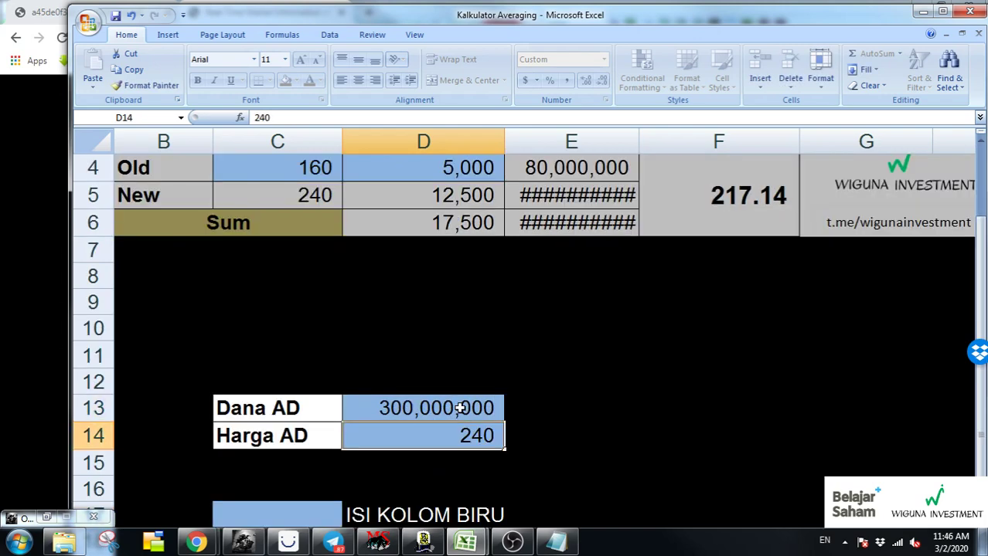
scroll(459, 408, up, 1)
scroll(459, 408, down, 1)
- Set Dana AD to 15,000,000 and Harga AD to 150, and return to the start of the averaging table
click(459, 418)
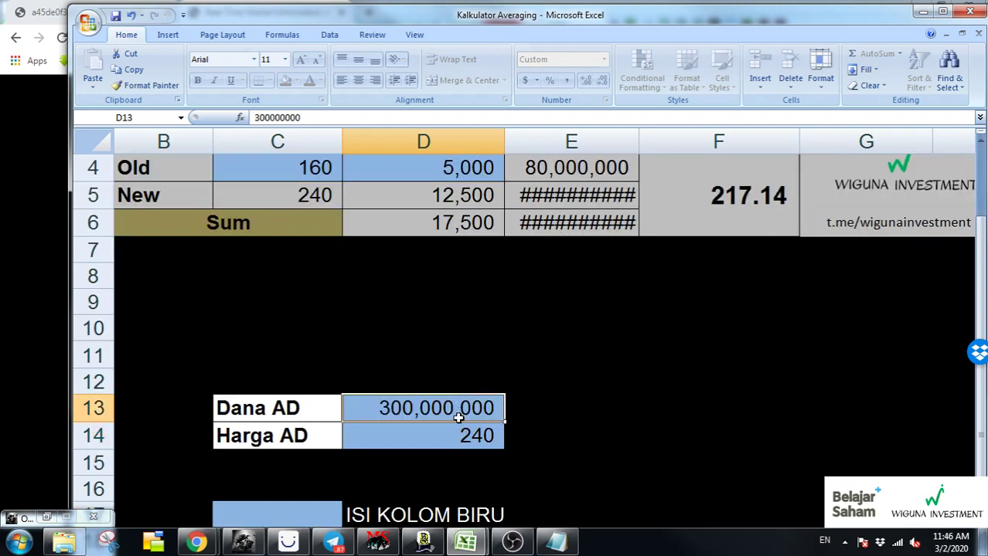
text(15000000)
key(Return)
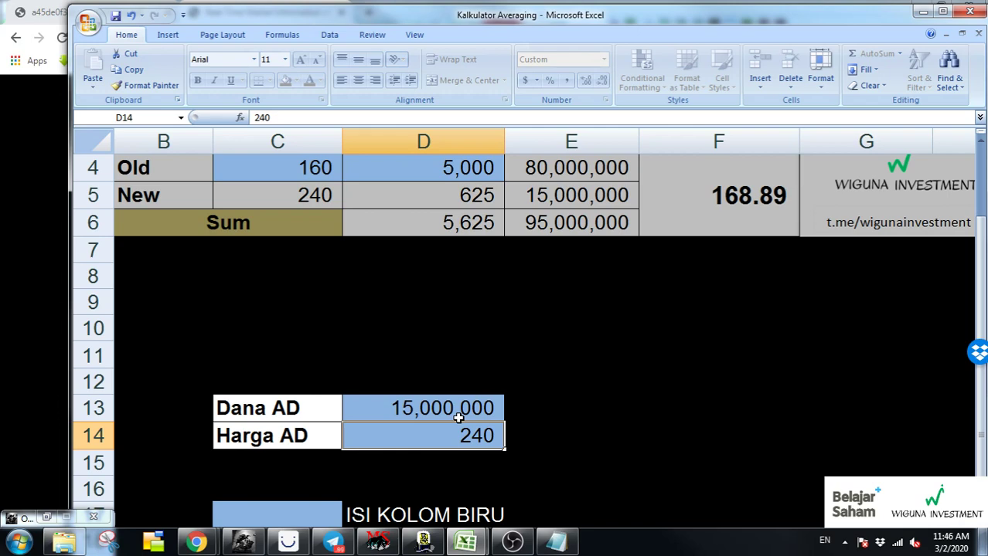
click(458, 417)
key(Down)
text(150)
key(Return)
key(ctrl+Home)
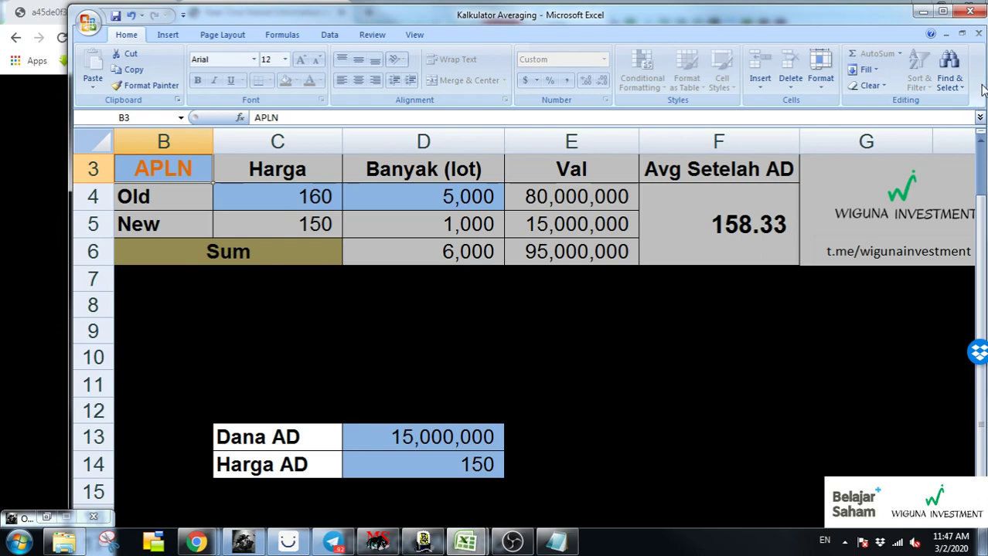
- Minimize the averaging workbook and the browser with the rights issue calculator to view APLN's order book in the trading platform
click(921, 11)
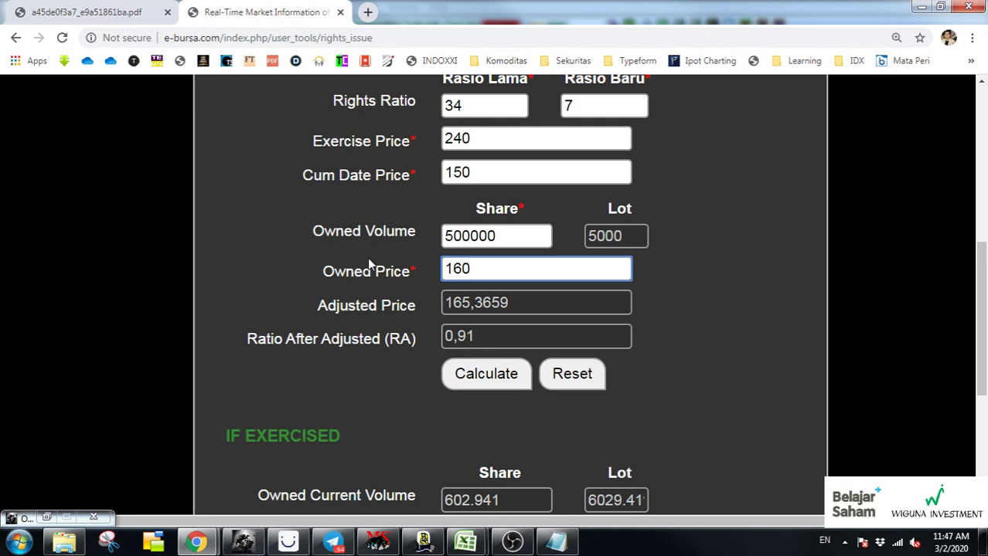
key(alt+Tab)
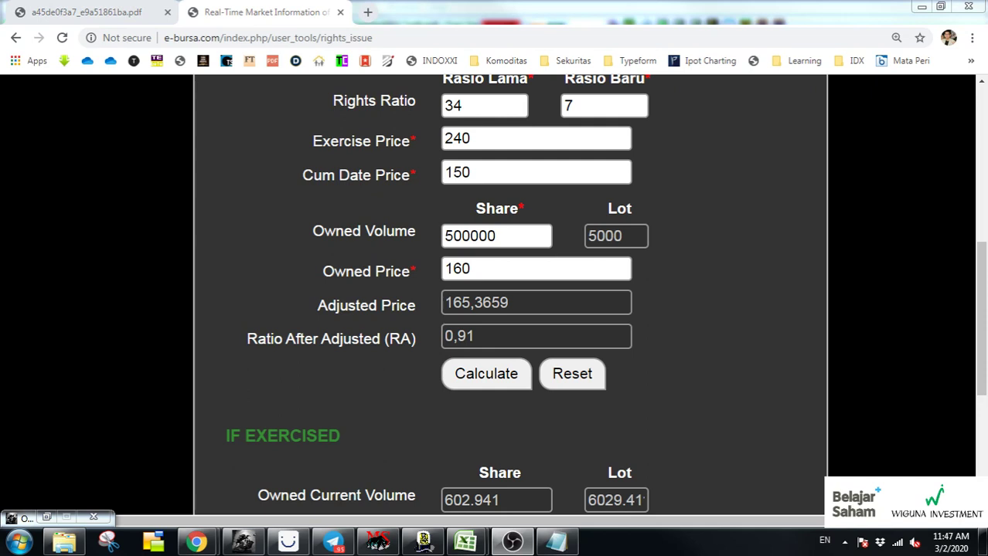
click(921, 6)
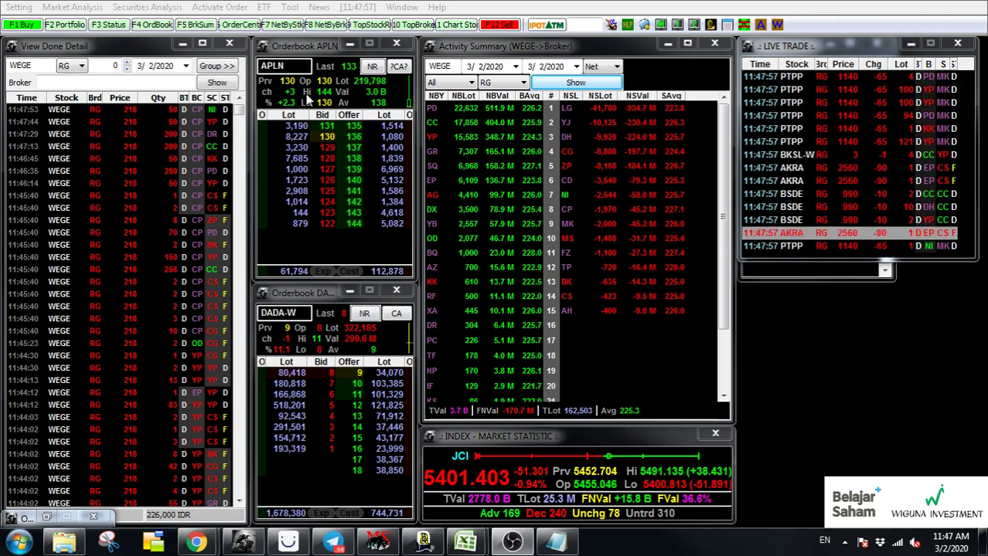
click(287, 541)
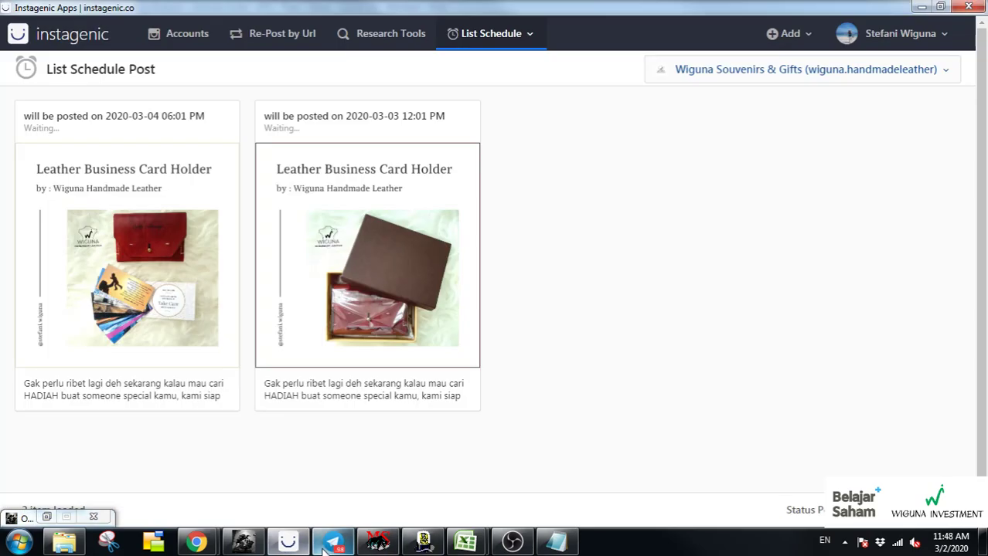
click(329, 542)
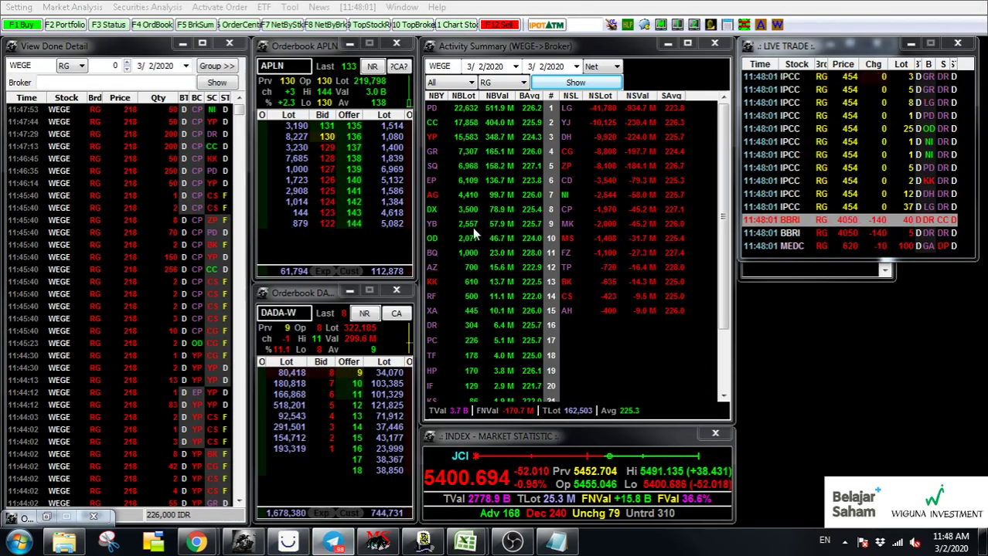
click(313, 221)
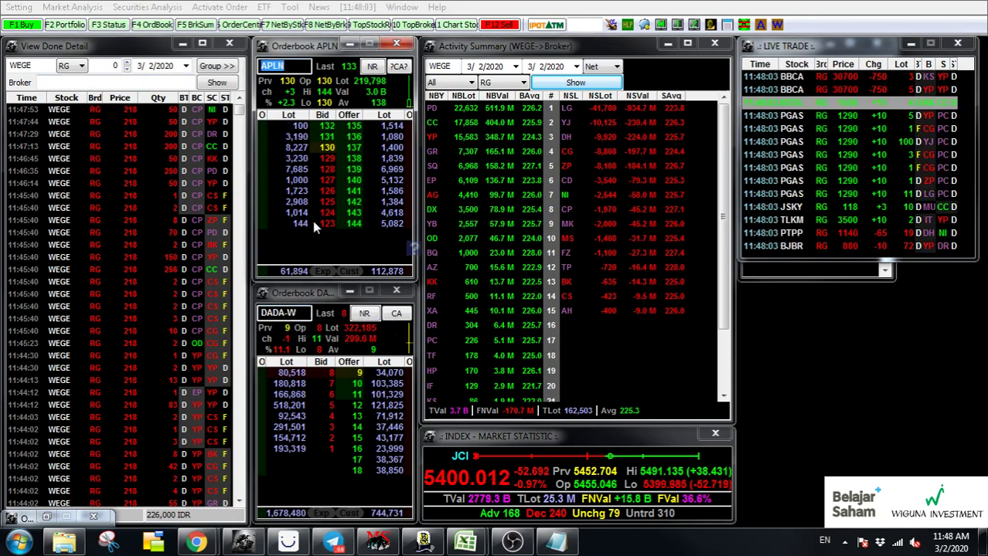
click(406, 251)
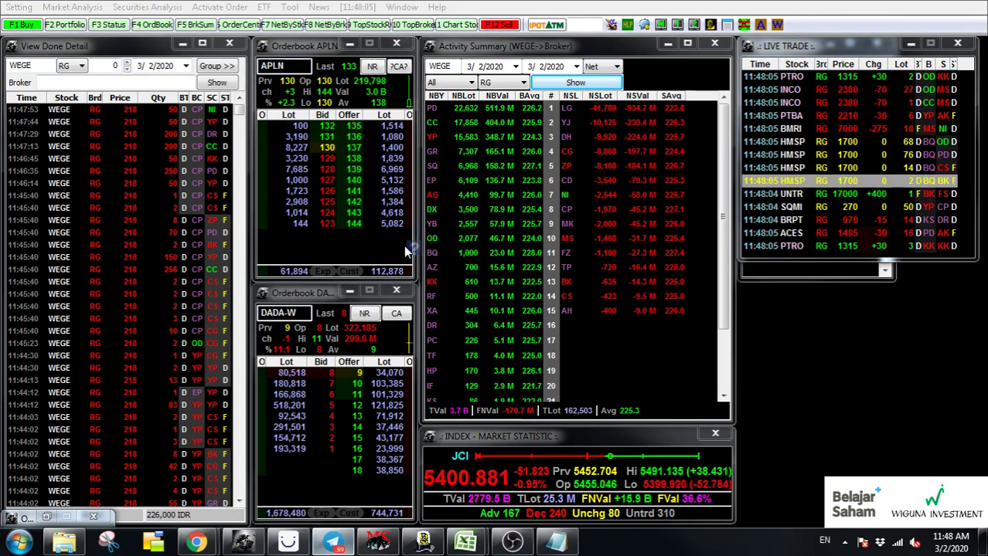
mouse_move(338, 547)
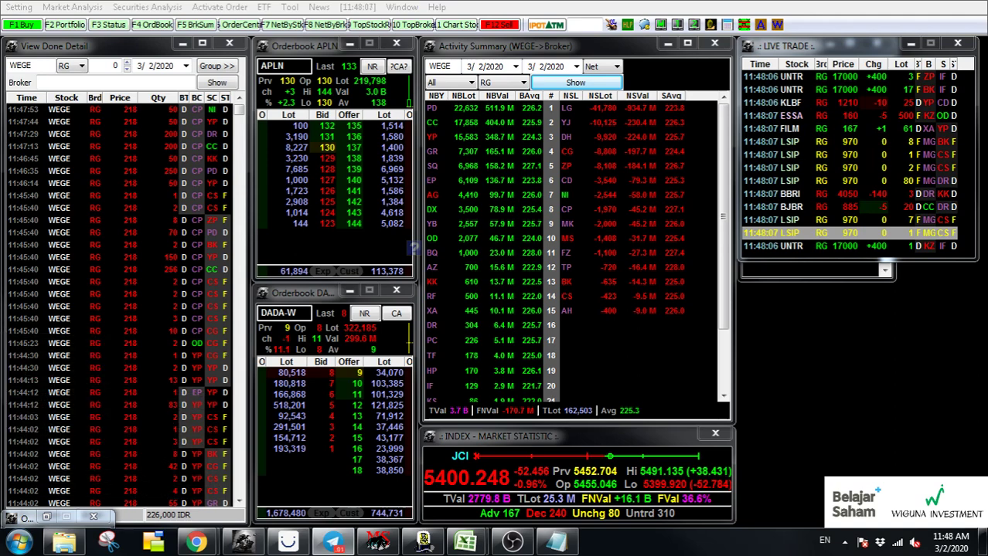